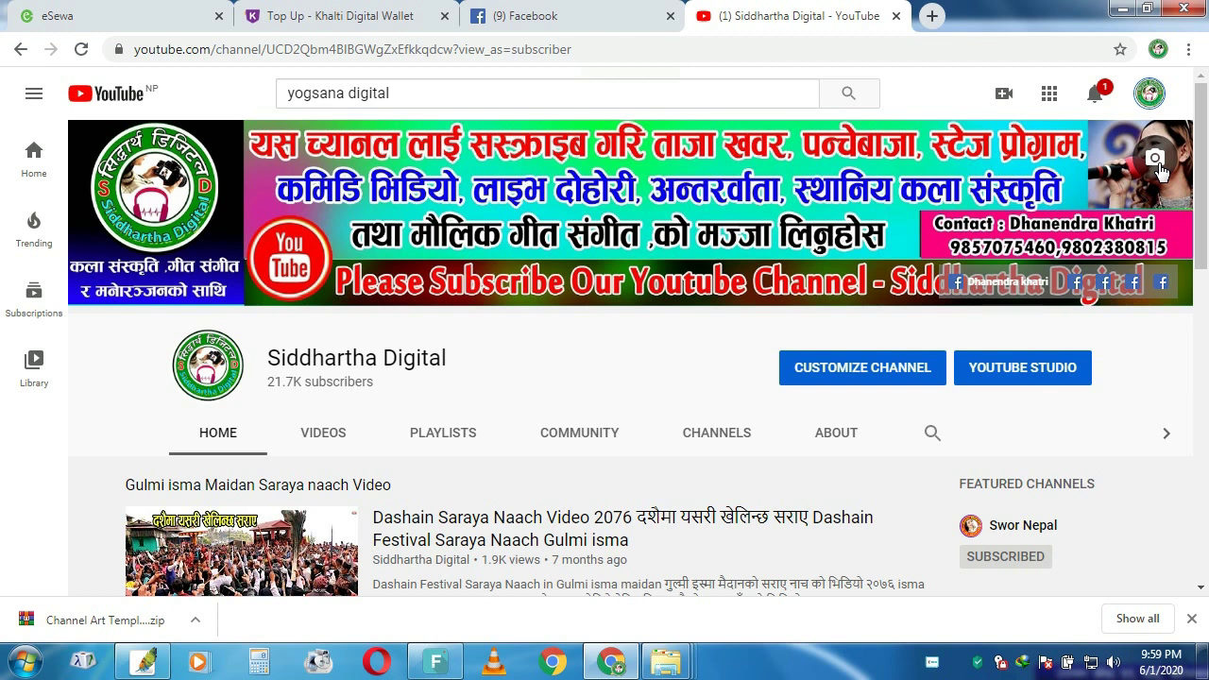
- Open YouTube's 'How to create channel art' help article from the banner camera icon
{"action": "left_click", "coordinate": [1156, 163]}
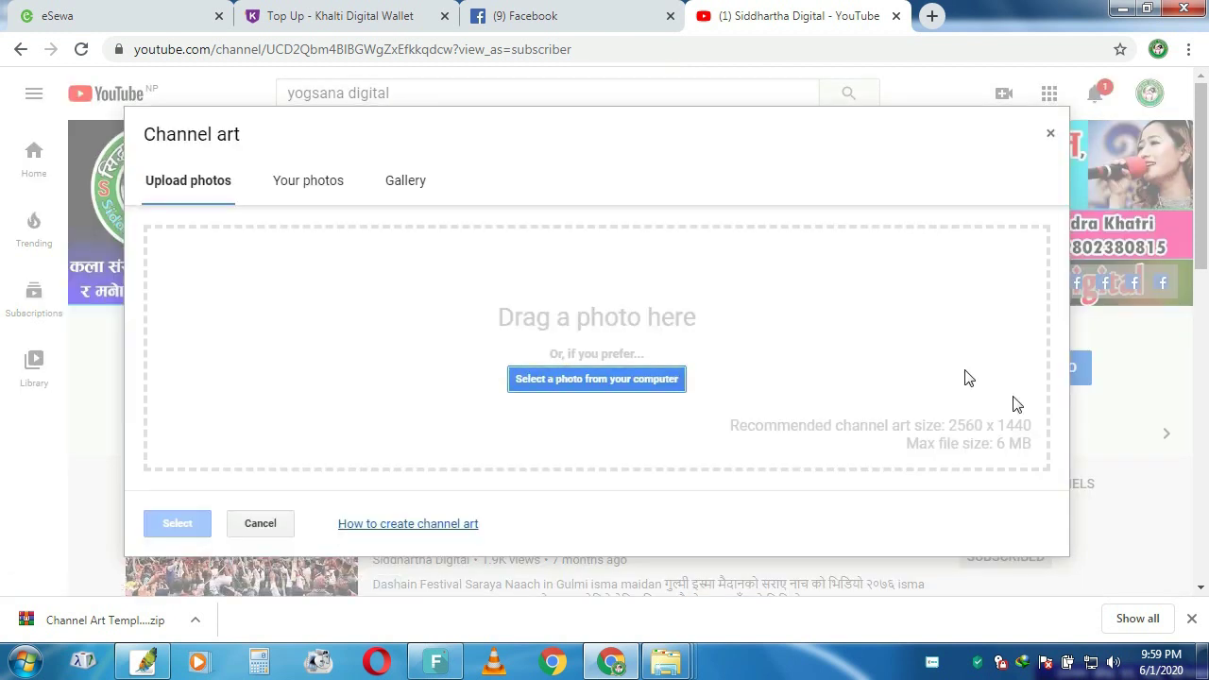
{"action": "left_click", "coordinate": [429, 526]}
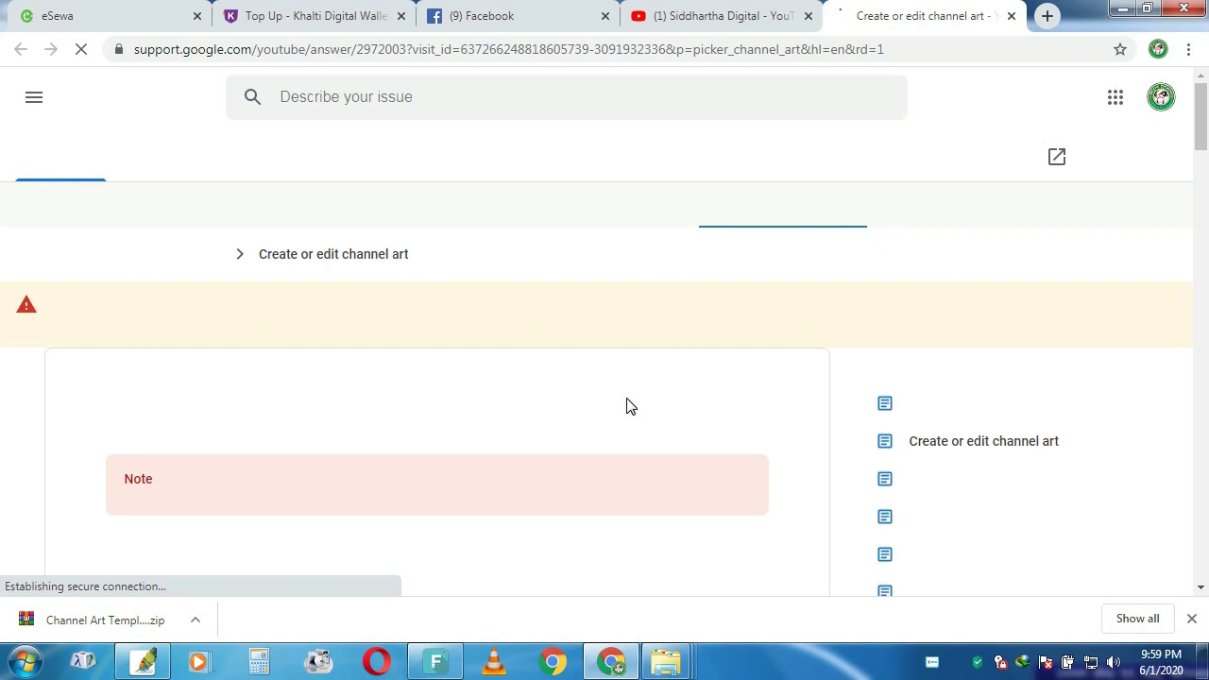
{"action": "scroll", "coordinate": [631, 388], "scroll_direction": "down", "scroll_amount": 4}
{"action": "scroll", "coordinate": [631, 382], "scroll_direction": "down", "scroll_amount": 3}
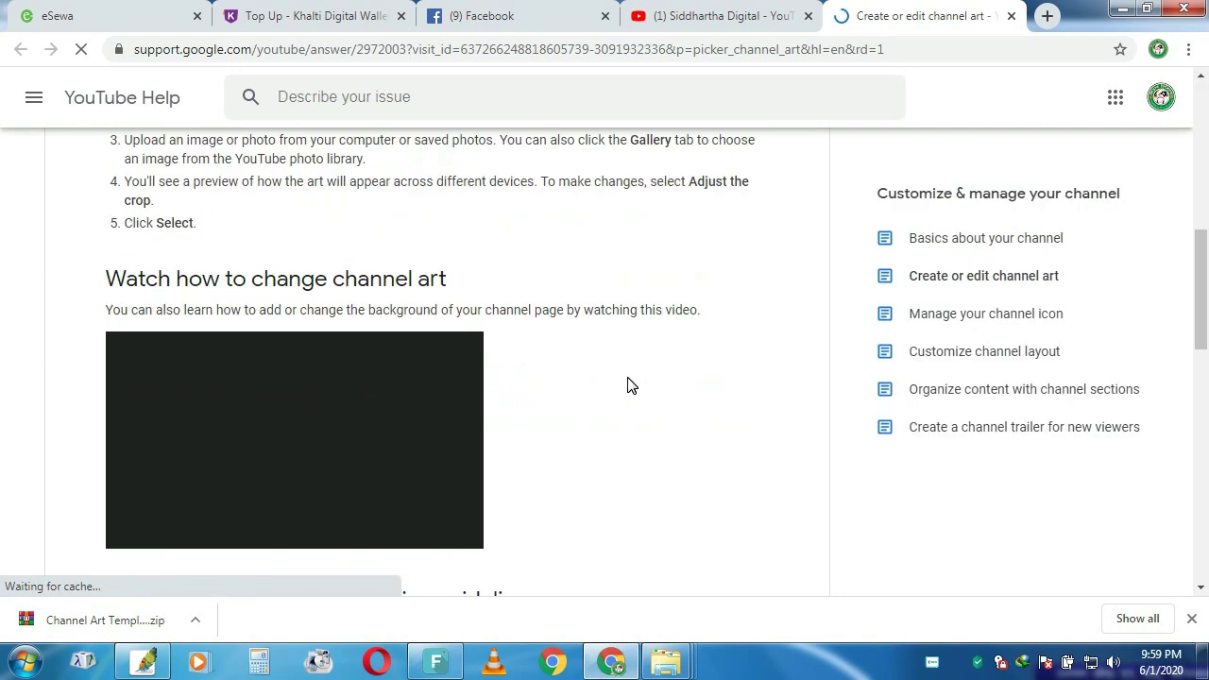
{"action": "scroll", "coordinate": [631, 382], "scroll_direction": "down", "scroll_amount": 3}
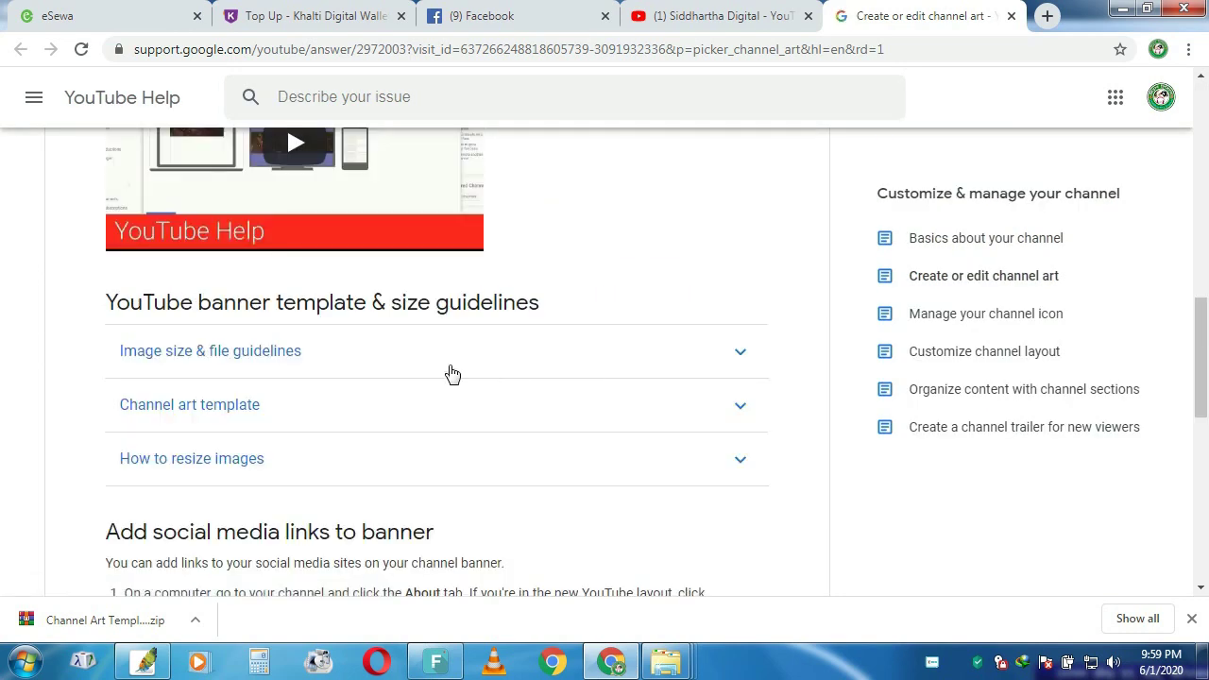
- Download the Channel Art Templates zip and show it in the Downloads folder
{"action": "left_click", "coordinate": [300, 357]}
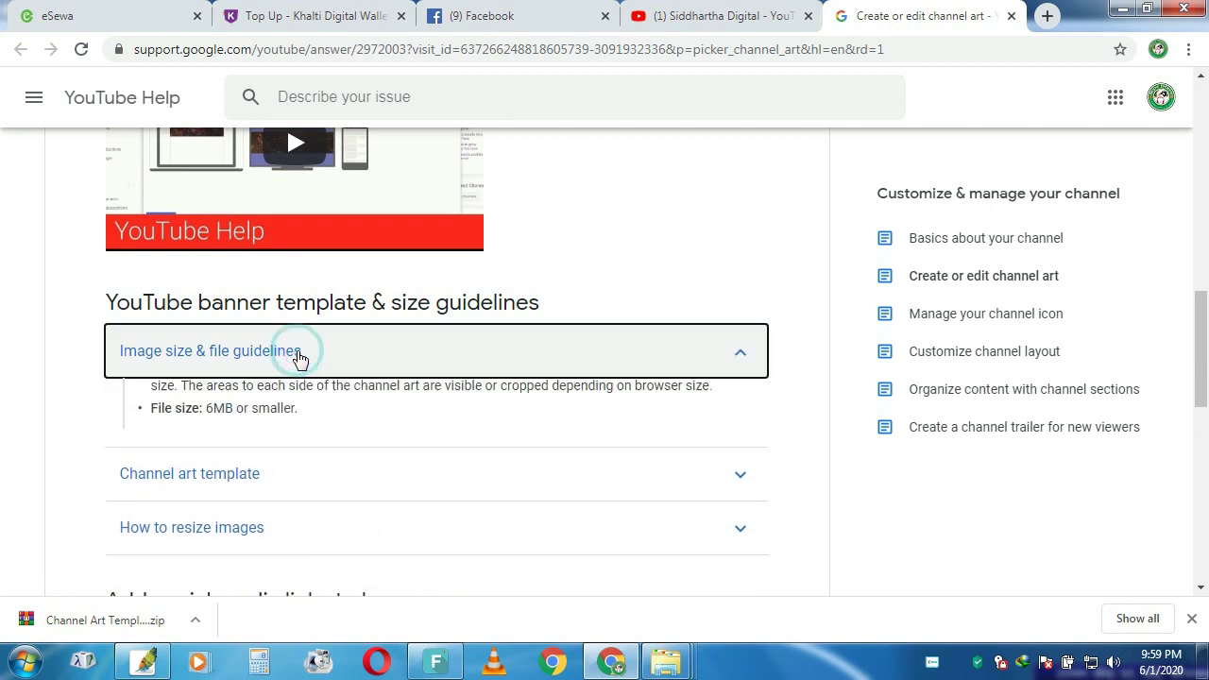
{"action": "scroll", "coordinate": [369, 368], "scroll_direction": "down", "scroll_amount": 3}
{"action": "scroll", "coordinate": [384, 396], "scroll_direction": "down", "scroll_amount": 1}
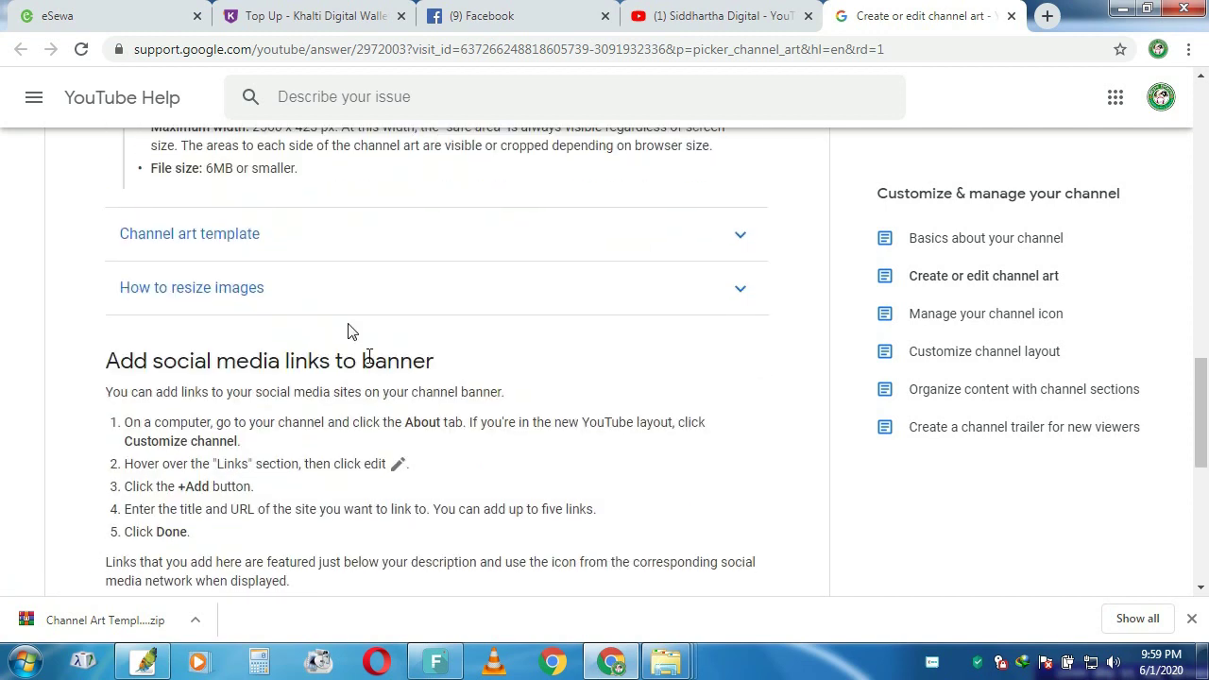
{"action": "left_click", "coordinate": [236, 248]}
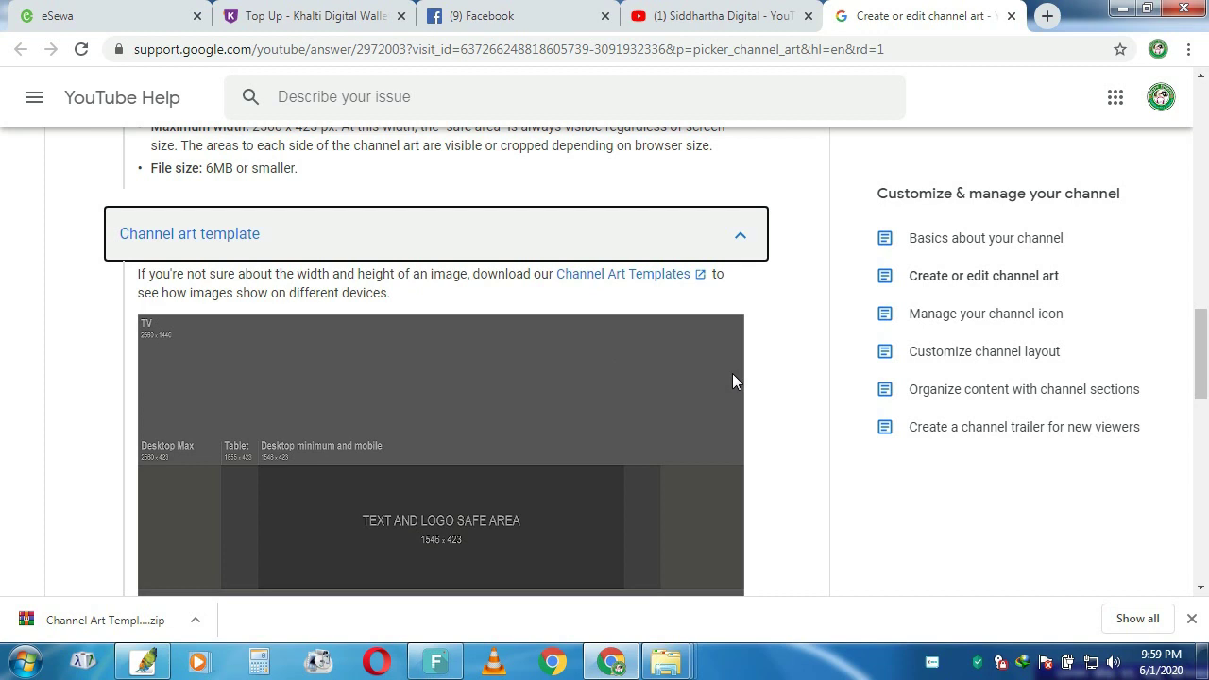
{"action": "left_click", "coordinate": [628, 275]}
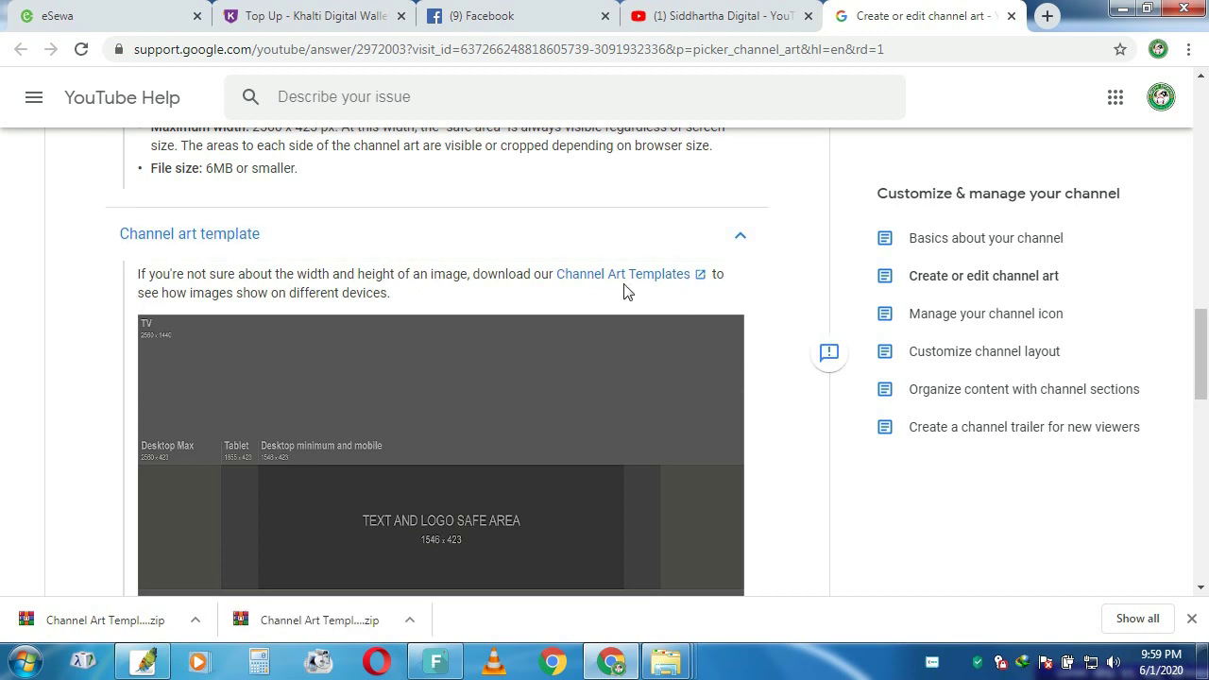
{"action": "left_click", "coordinate": [412, 620]}
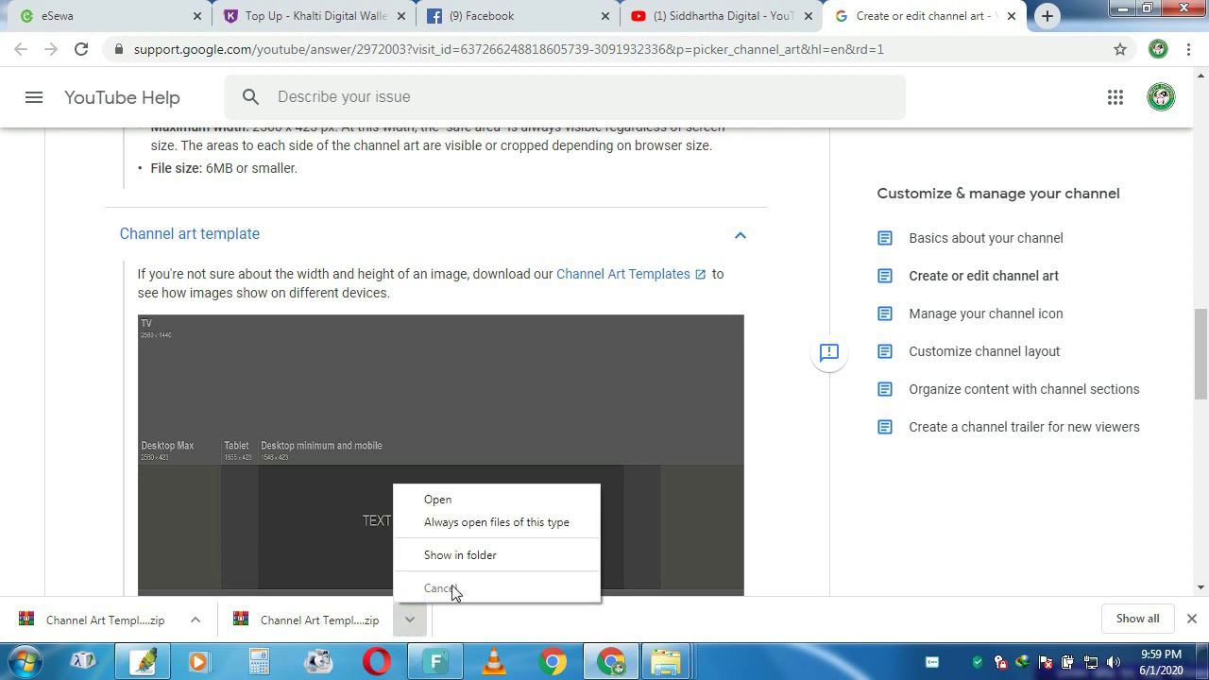
{"action": "left_click", "coordinate": [469, 557]}
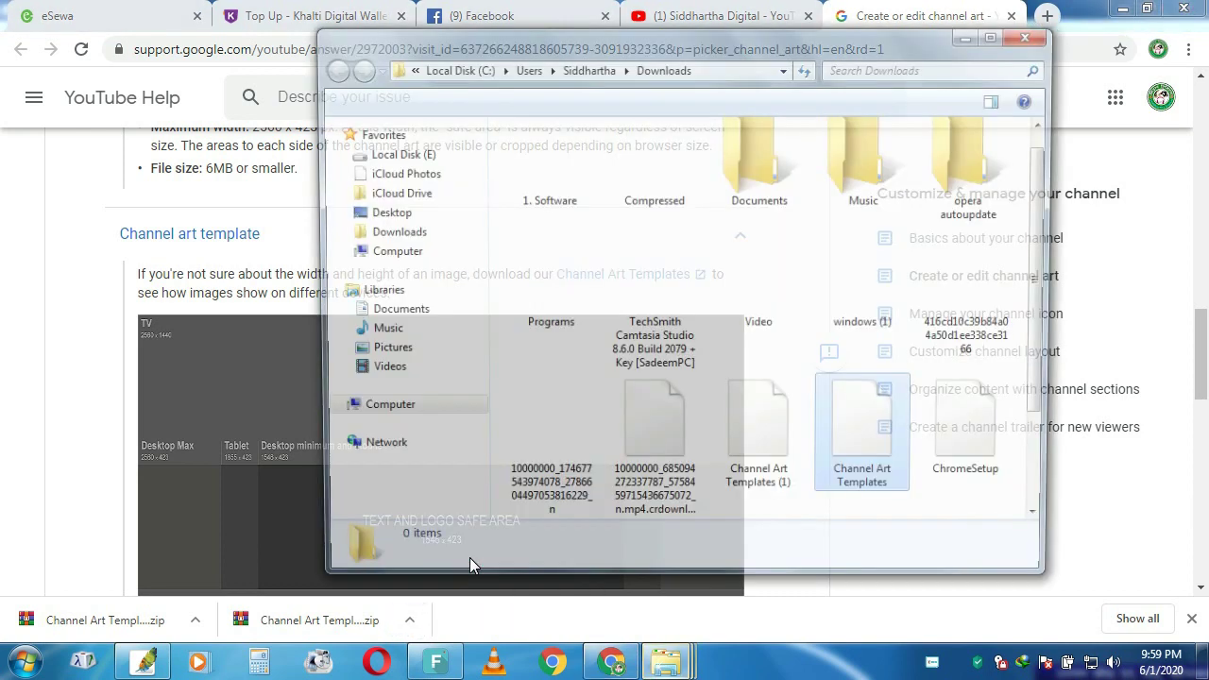
- Extract the templates archive into a 'Channel Art Templates' folder
{"action": "double_click", "coordinate": [868, 442]}
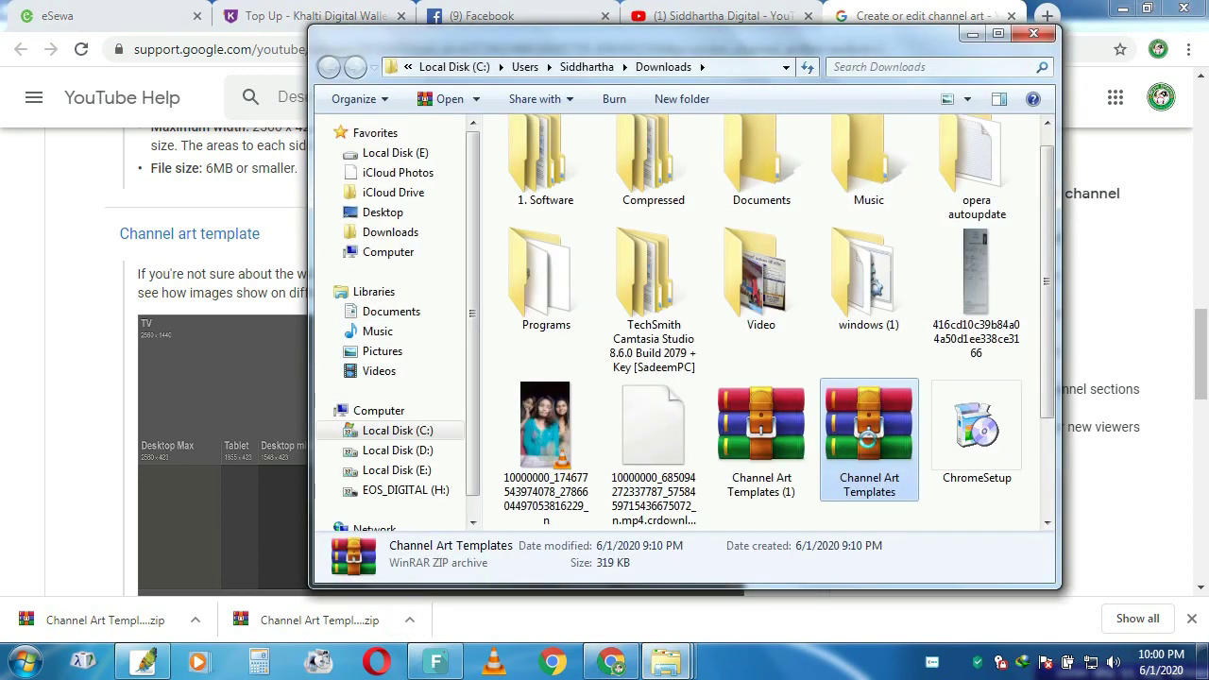
{"action": "right_click", "coordinate": [869, 443]}
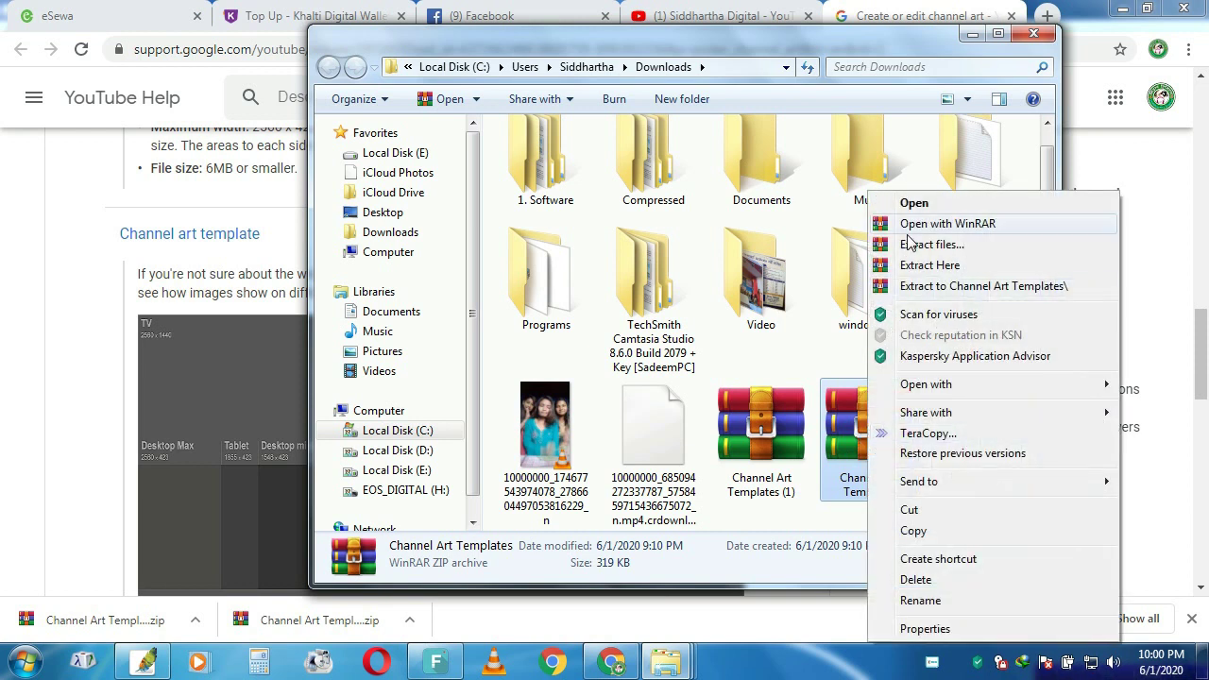
{"action": "left_click", "coordinate": [934, 287]}
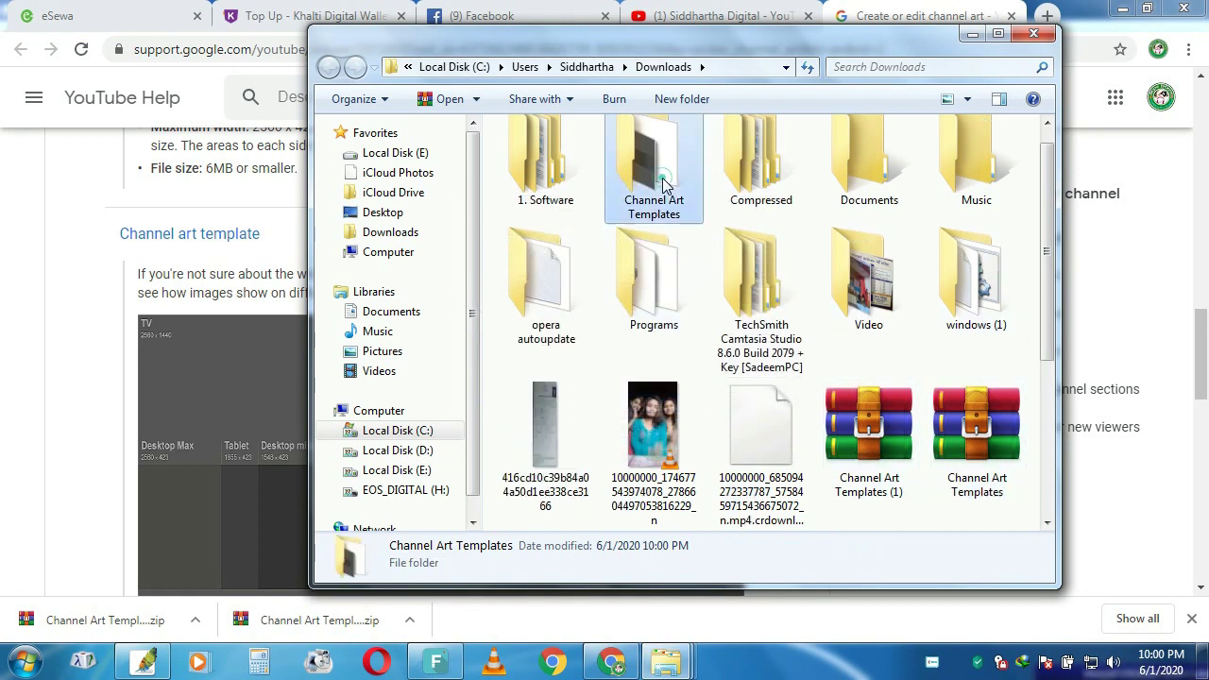
- Open Channel Art Template (Fireworks).png in Photoshop from the extracted folder
{"action": "double_click", "coordinate": [650, 155]}
{"action": "left_click", "coordinate": [579, 180]}
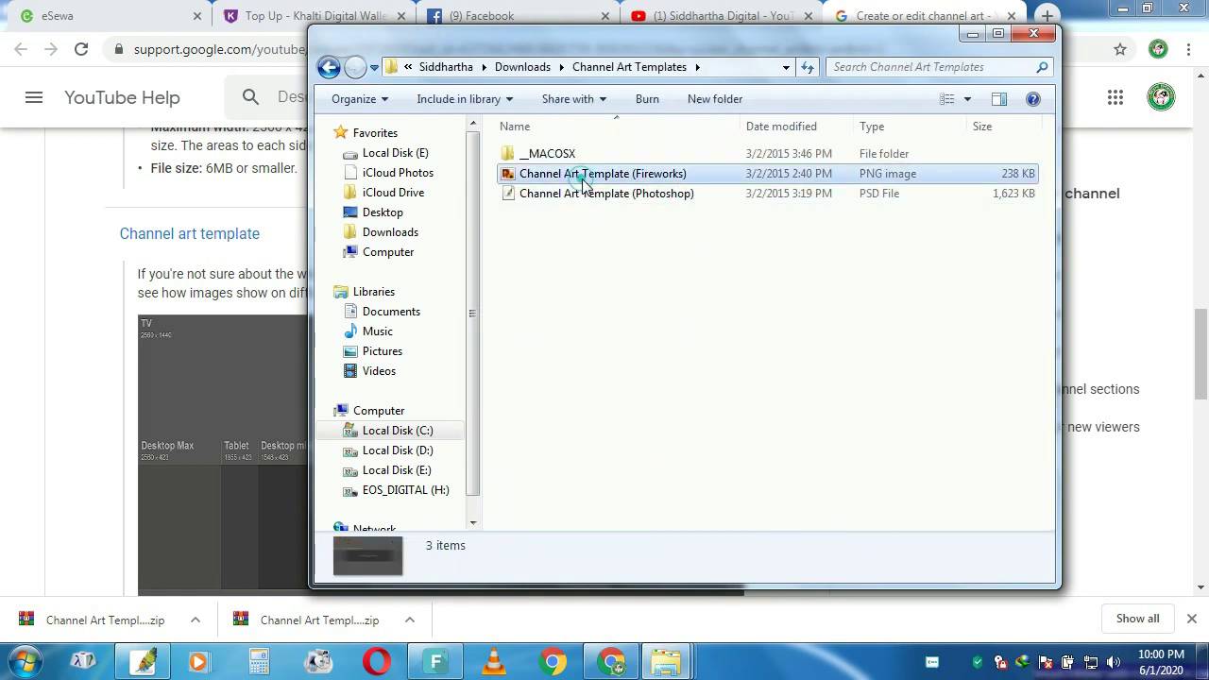
{"action": "mouse_move", "coordinate": [586, 175]}
{"action": "left_mouse_down"}
{"action": "mouse_move", "coordinate": [213, 650]}
{"action": "mouse_move", "coordinate": [355, 422]}
{"action": "left_mouse_up"}
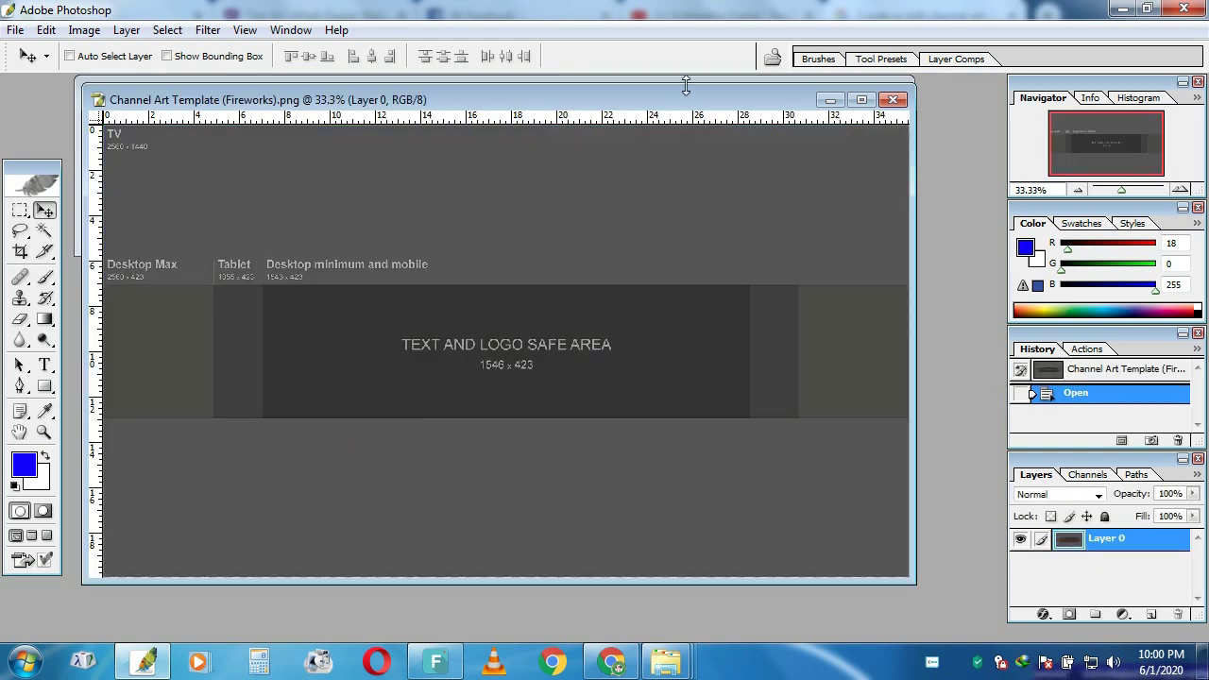
{"action": "left_click", "coordinate": [861, 99]}
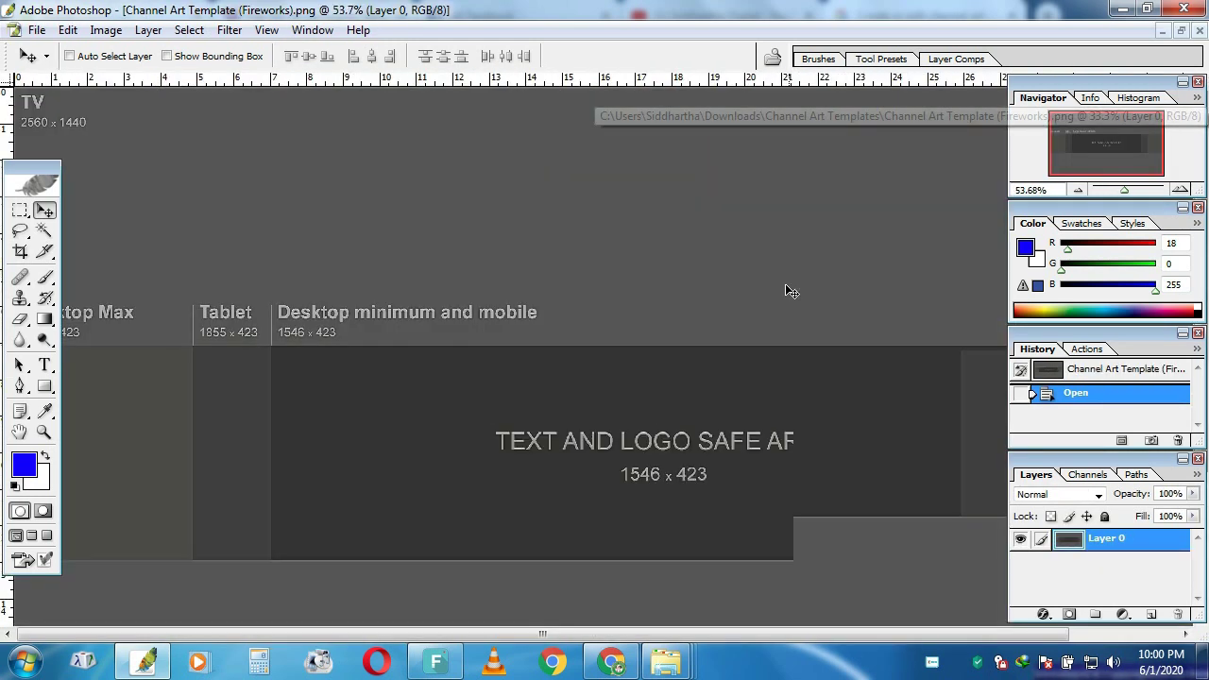
{"action": "scroll", "coordinate": [567, 416], "scroll_direction": "down", "scroll_amount": 2}
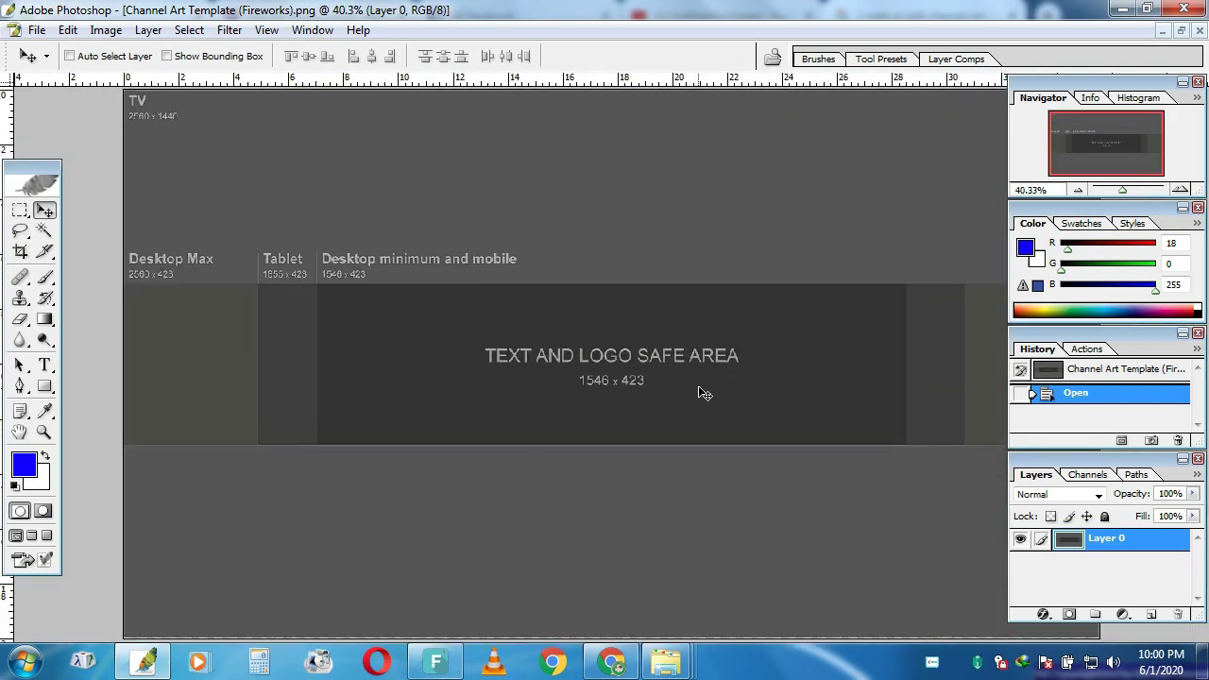
{"action": "scroll", "coordinate": [699, 394], "scroll_direction": "up", "scroll_amount": 1}
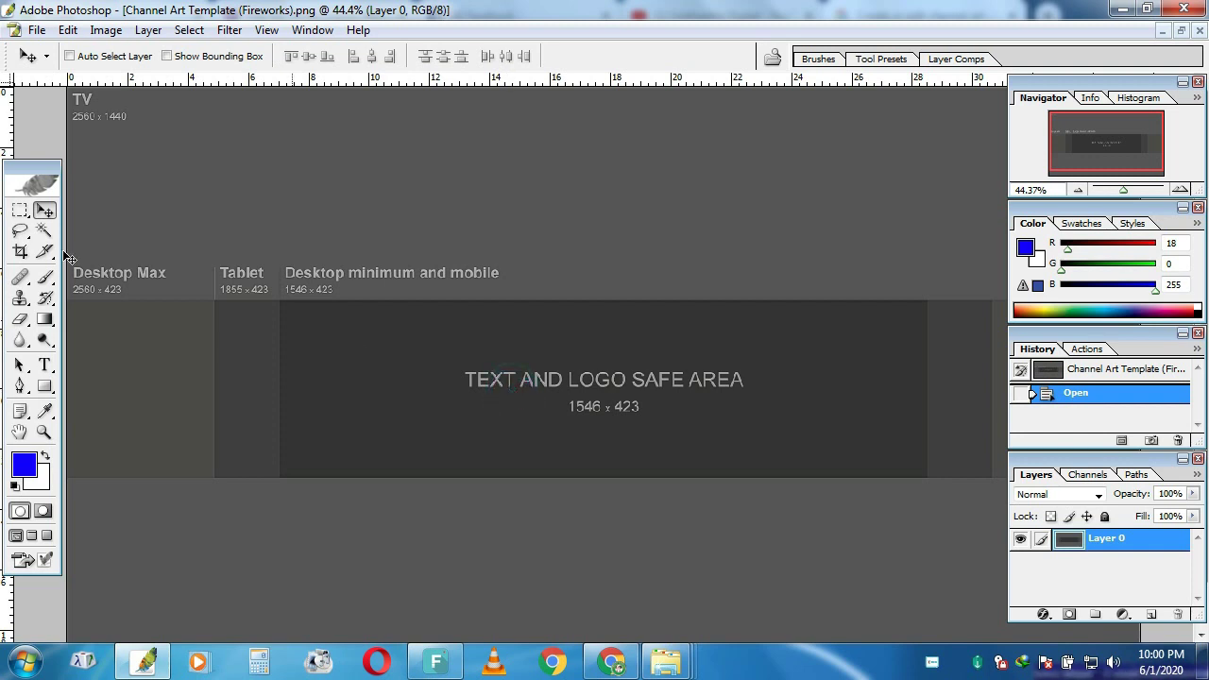
{"action": "left_click", "coordinate": [1181, 33]}
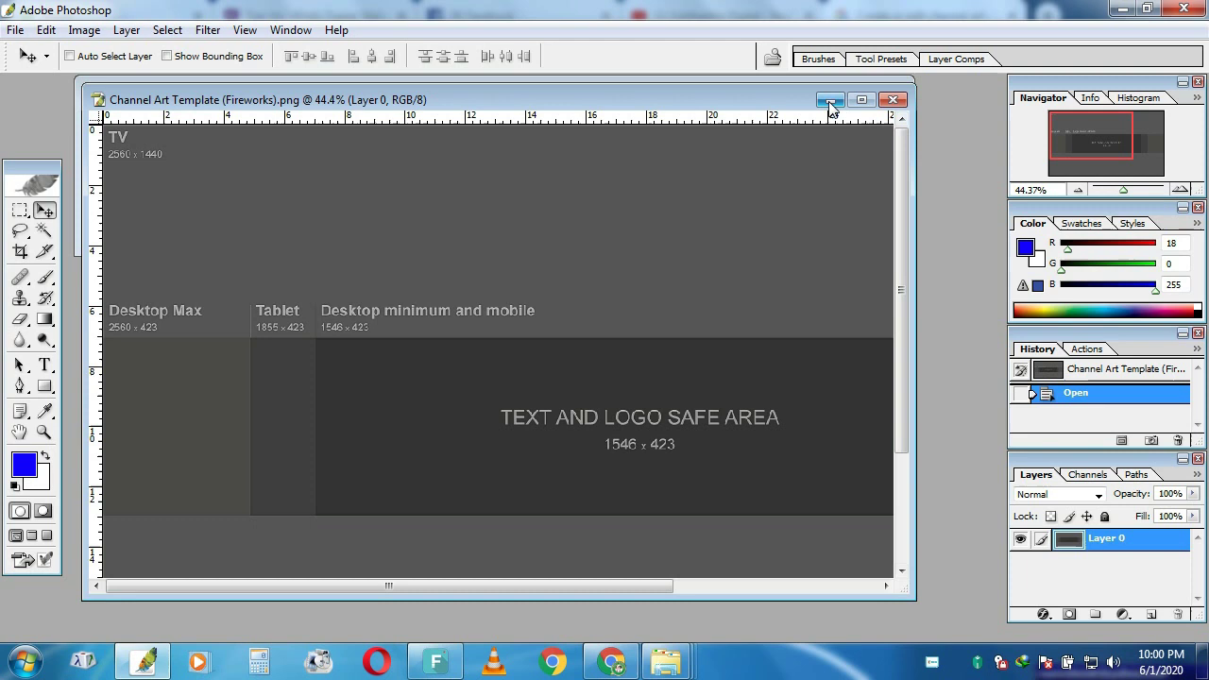
{"action": "left_click", "coordinate": [828, 93]}
{"action": "key", "text": "ctrl+Tab"}
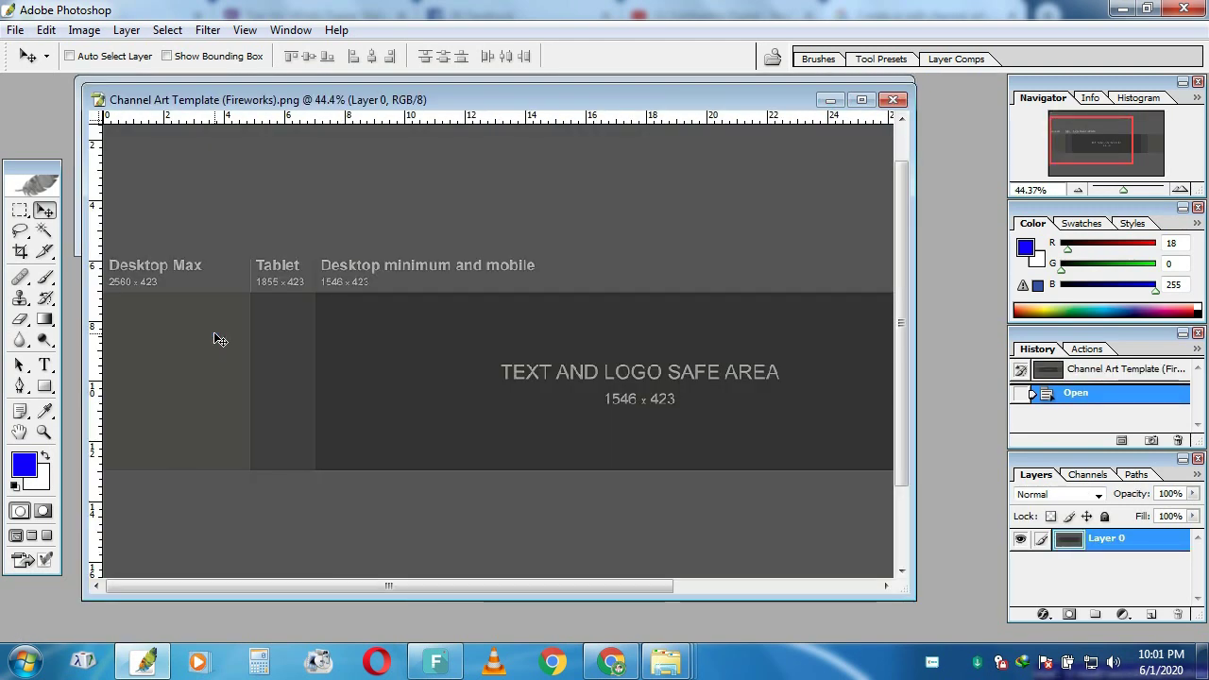
- Create a new 2560 × 423 pixel blank document and maximize its window
{"action": "key", "text": "ctrl+n"}
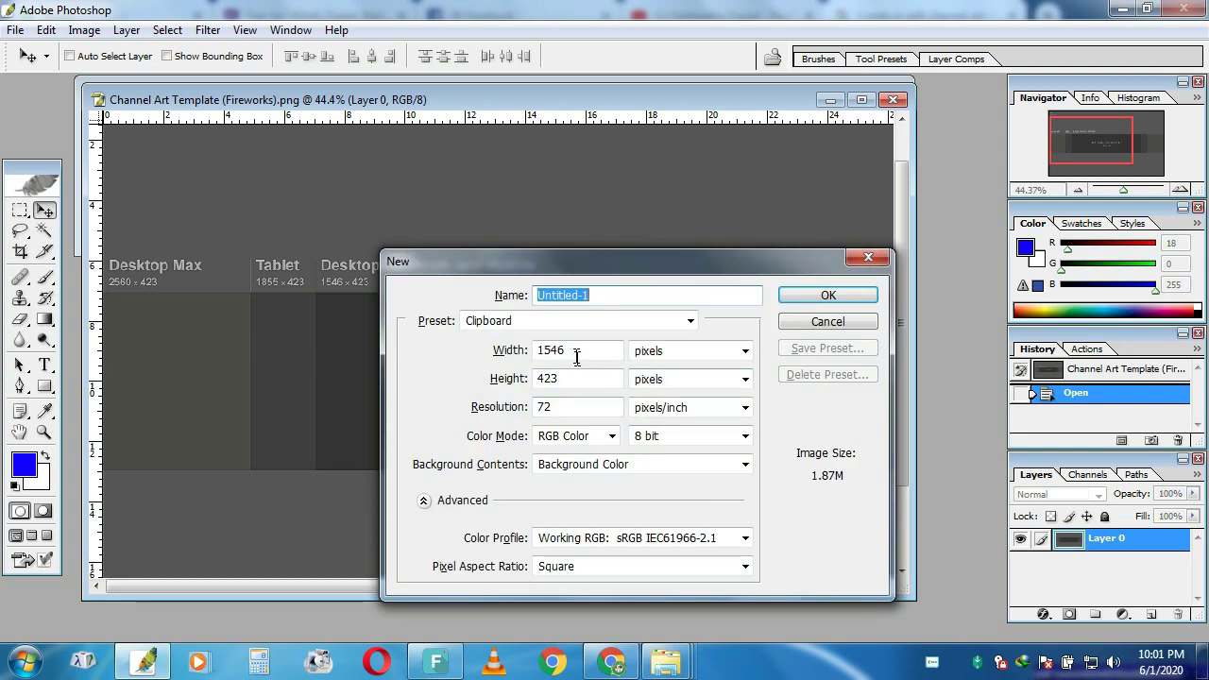
{"action": "double_click", "coordinate": [575, 350]}
{"action": "type", "text": "25"}
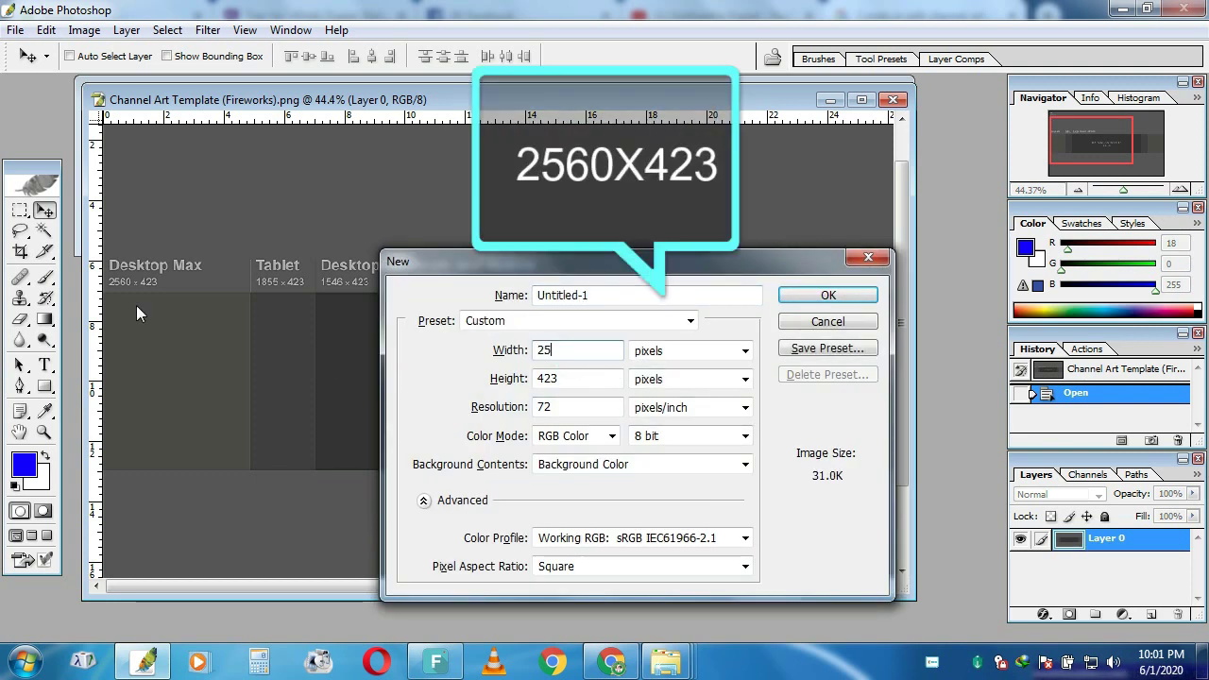
{"action": "left_click", "coordinate": [596, 385]}
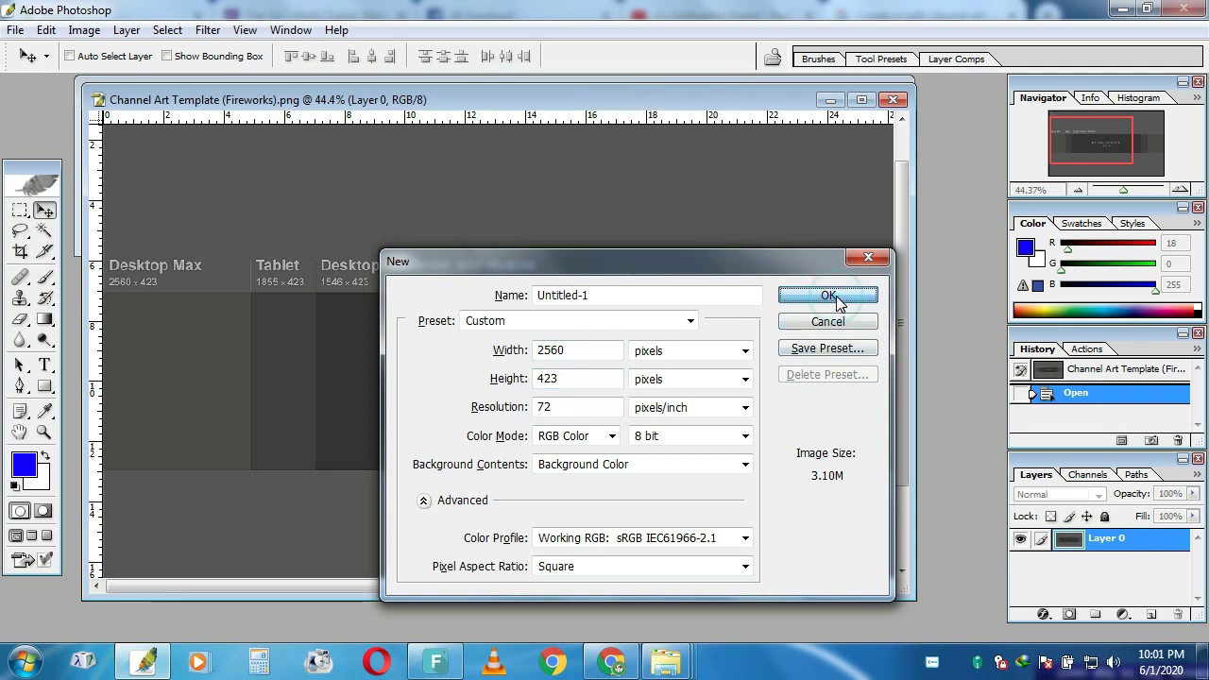
{"action": "left_click", "coordinate": [838, 297]}
{"action": "left_click", "coordinate": [878, 120]}
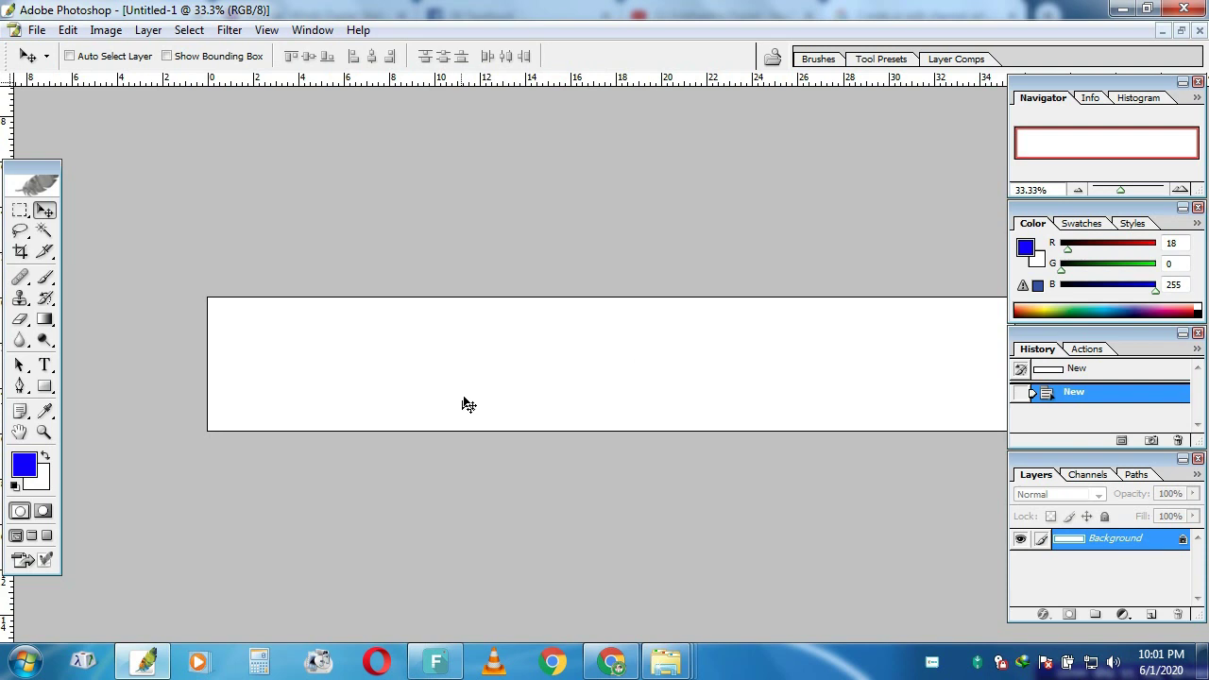
- Fill the blank banner canvas with the blue foreground colour
{"action": "key", "text": "ctrl+BackSpace"}
{"action": "key", "text": "ctrl+z"}
{"action": "key", "text": "alt+BackSpace"}
{"action": "key", "text": "ctrl+0"}
- Type the 'Siddhartha Digital' title and set it to 150 pt
{"action": "key", "text": "t"}
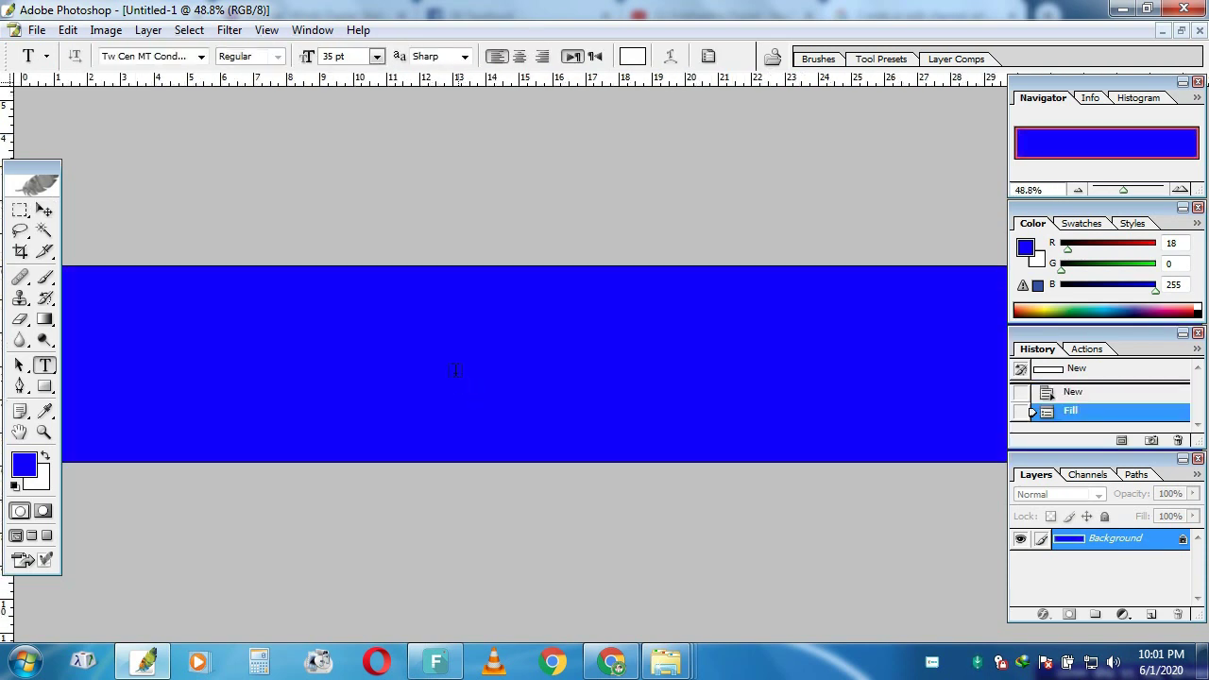
{"action": "left_click", "coordinate": [376, 305]}
{"action": "type", "text": "Siddhartha Digital"}
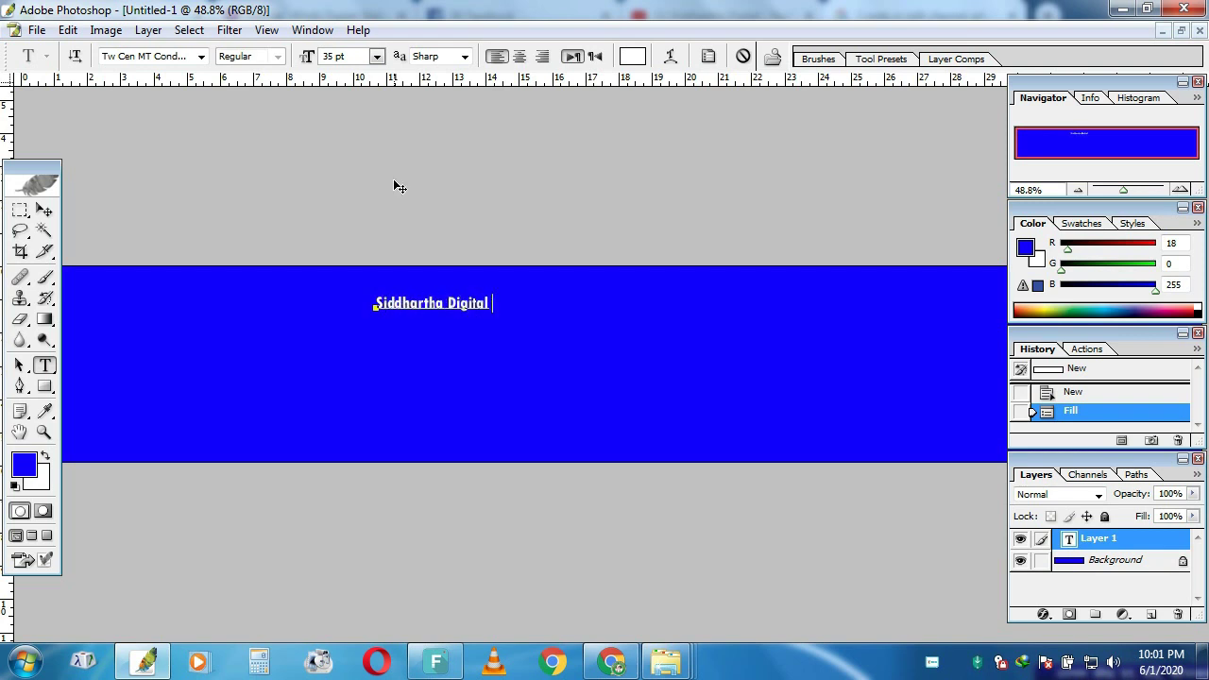
{"action": "key", "text": "ctrl+a"}
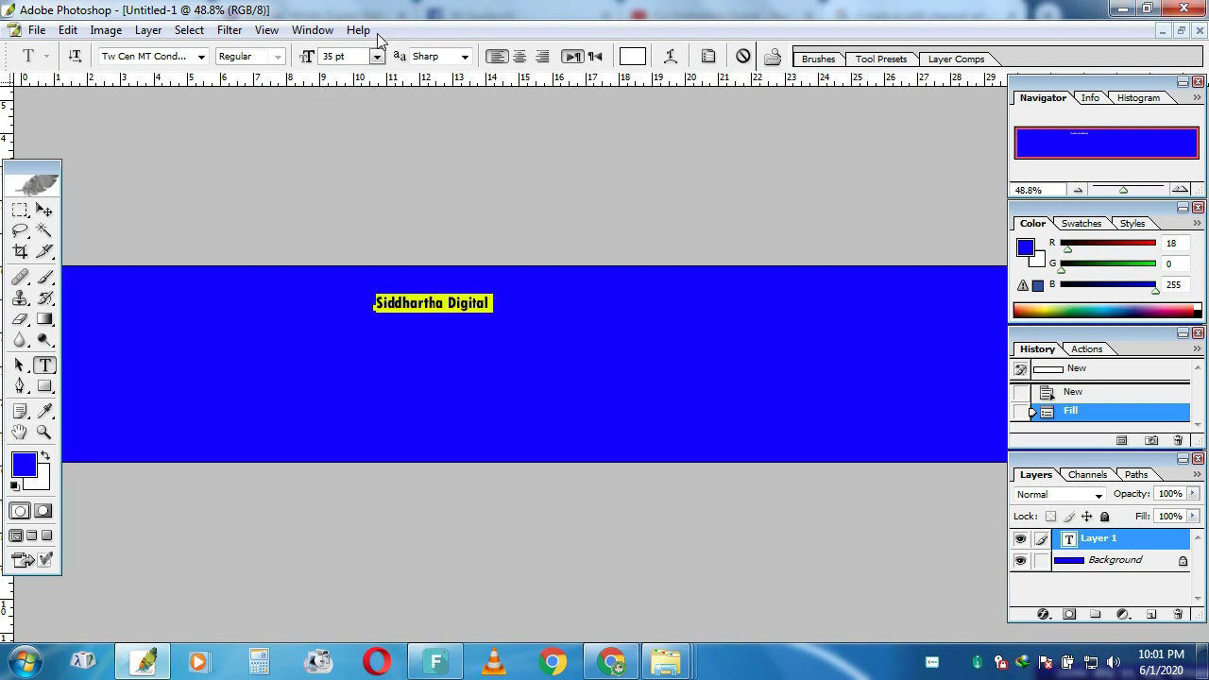
{"action": "double_click", "coordinate": [350, 56]}
{"action": "type", "text": "37"}
{"action": "key", "text": "Return"}
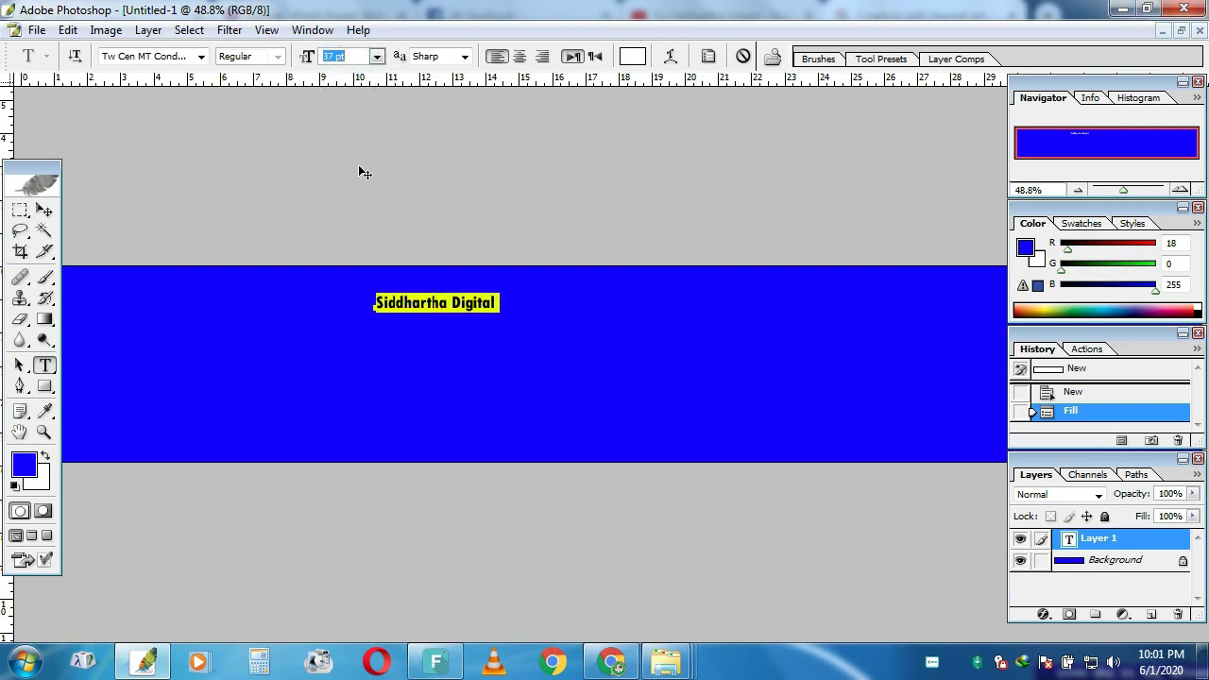
{"action": "type", "text": "150"}
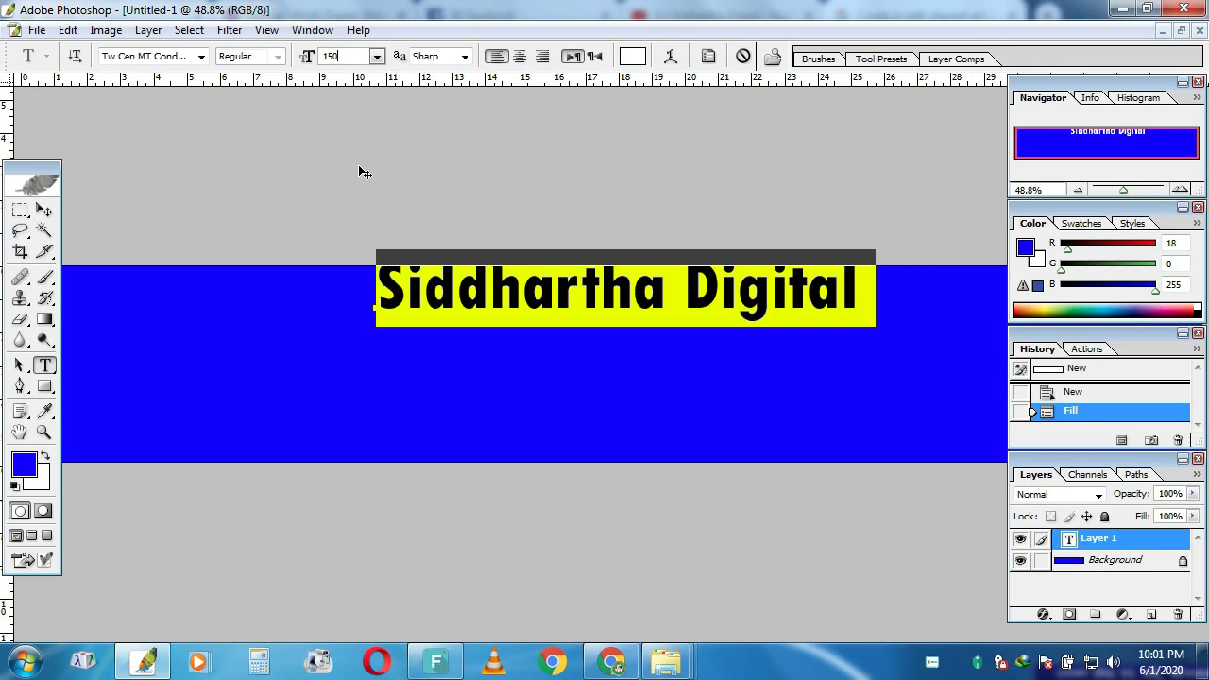
{"action": "left_click", "coordinate": [44, 210]}
- Reposition the title across the banner and stretch it slightly wider
{"action": "left_click_drag", "start_coordinate": [576, 309], "coordinate": [522, 345]}
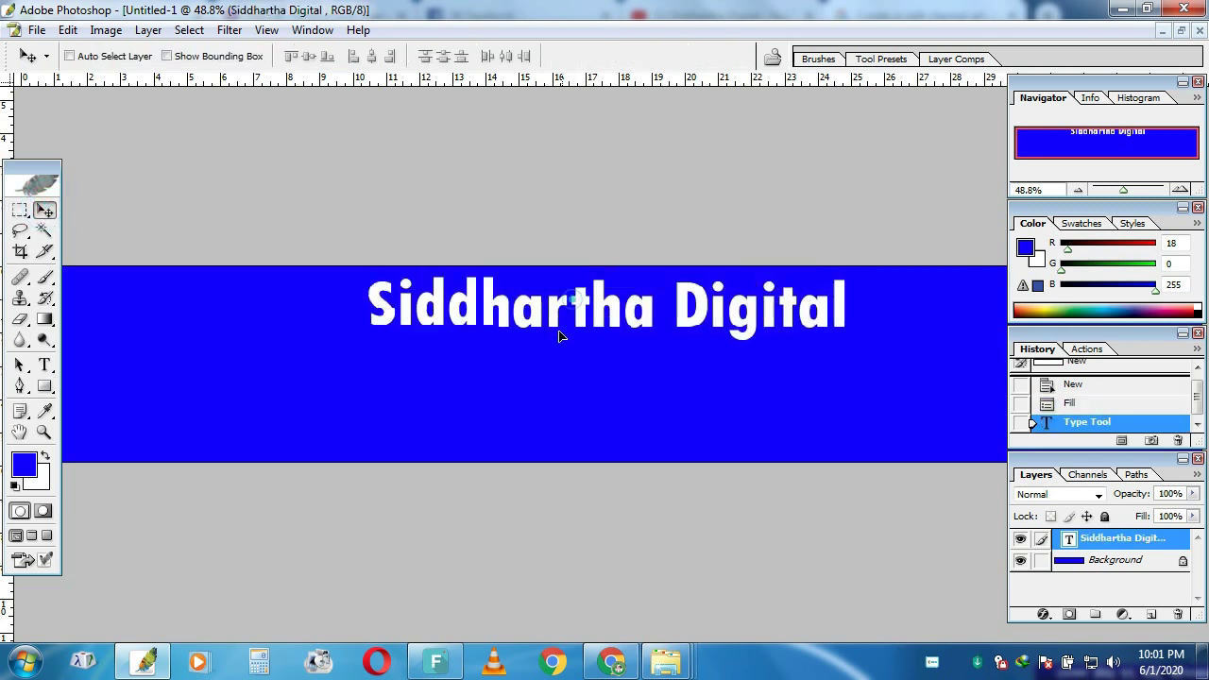
{"action": "key", "text": "ctrl+minus"}
{"action": "key", "text": "ctrl+minus"}
{"action": "key", "text": "ctrl+0"}
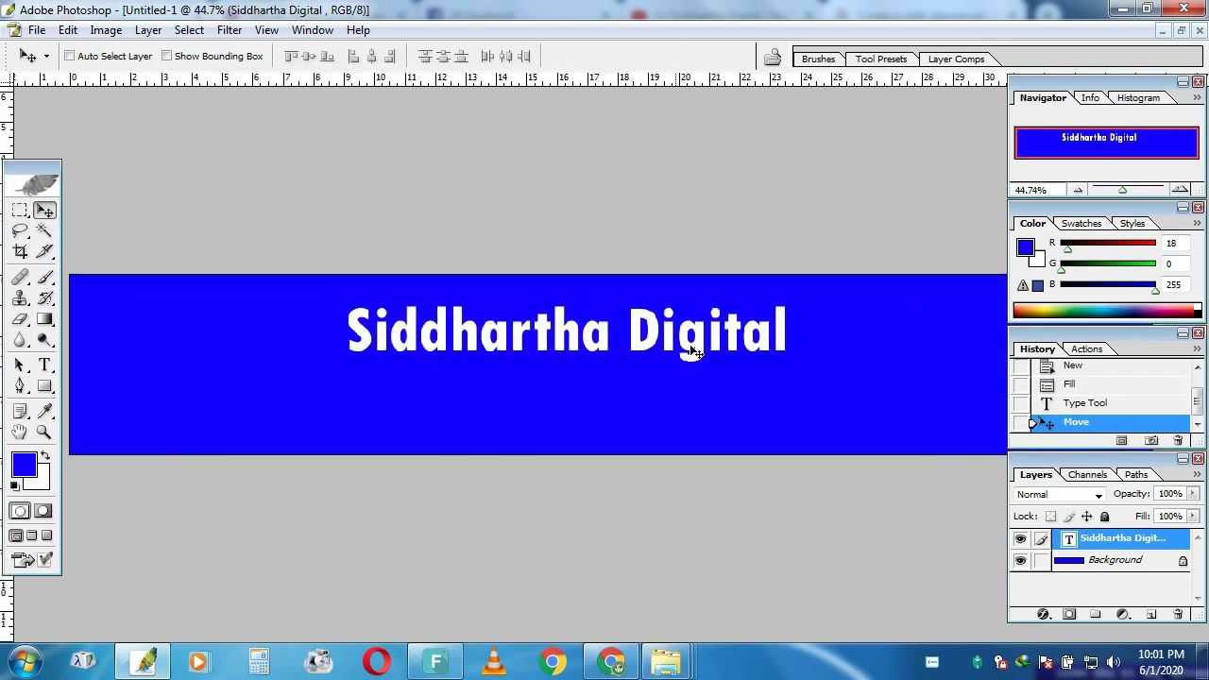
{"action": "key", "text": "ctrl+minus"}
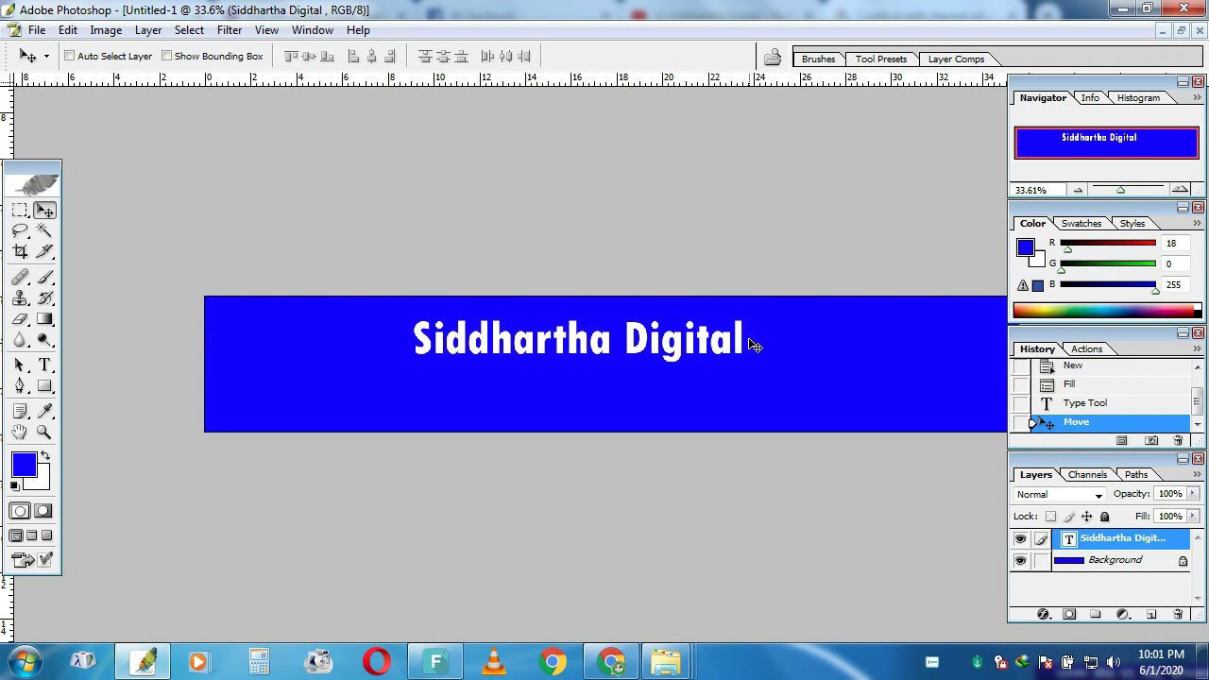
{"action": "key", "text": "ctrl+t"}
{"action": "left_click_drag", "start_coordinate": [736, 348], "coordinate": [804, 362]}
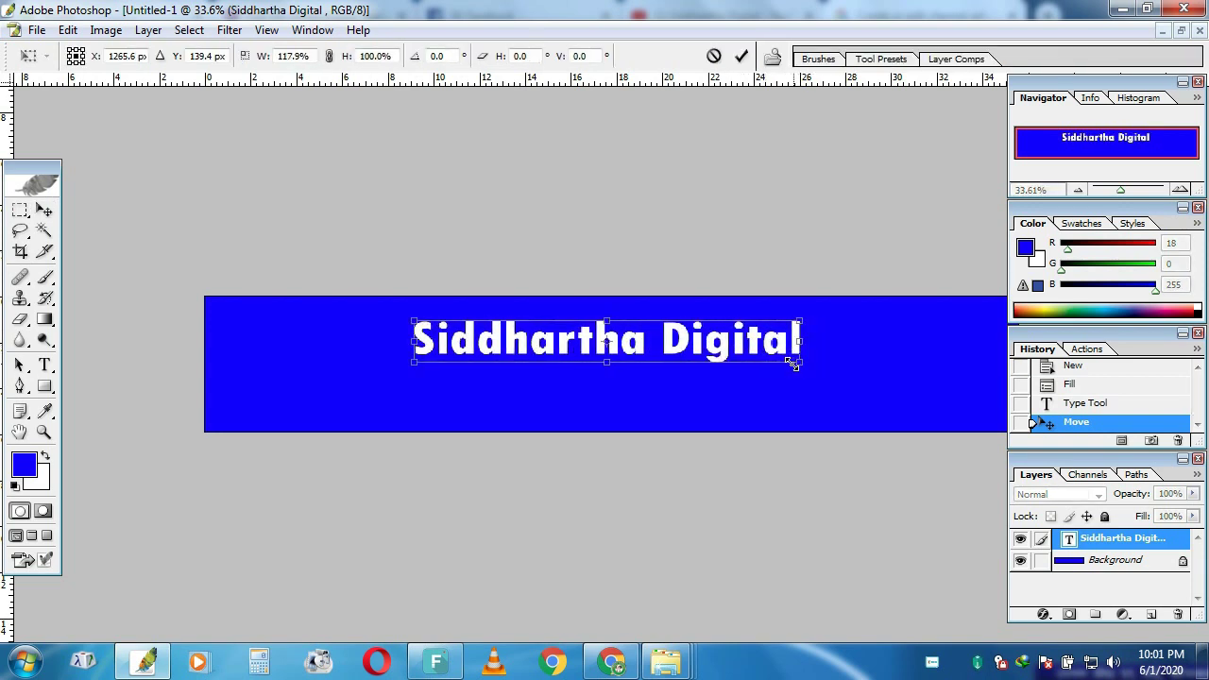
{"action": "key", "text": "Return"}
{"action": "key", "text": "ctrl+plus"}
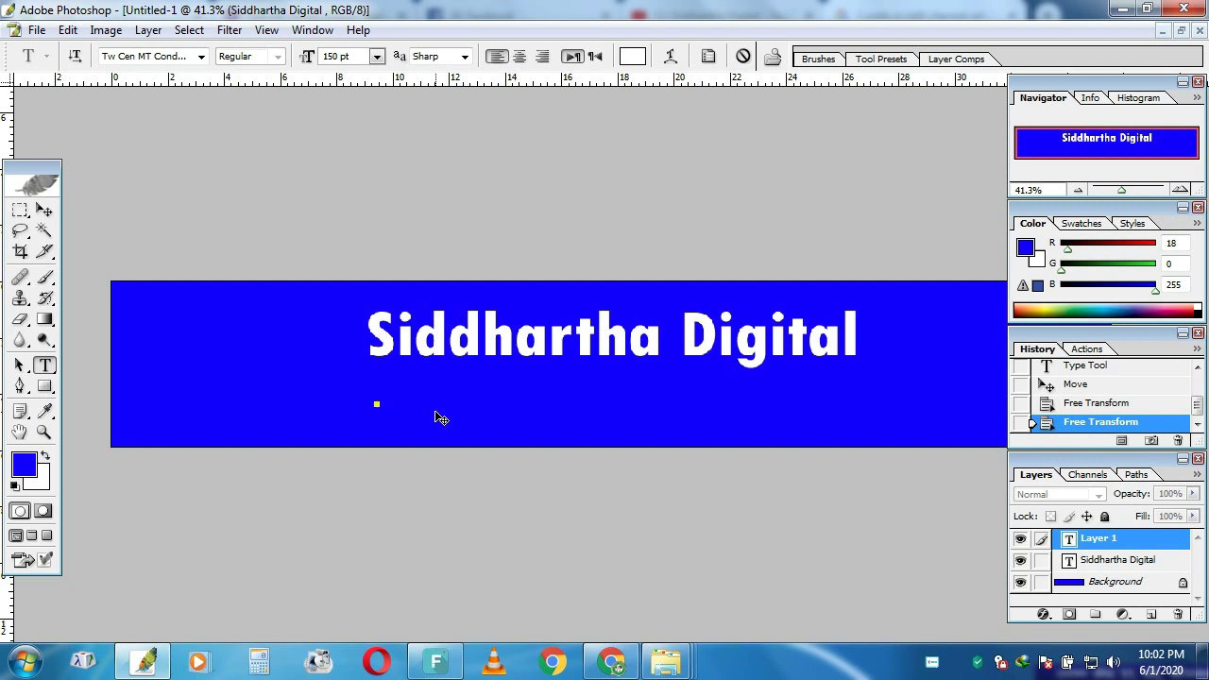
- Start a lower-right credit line containing a dash and the creator's name
{"action": "left_click", "coordinate": [612, 661]}
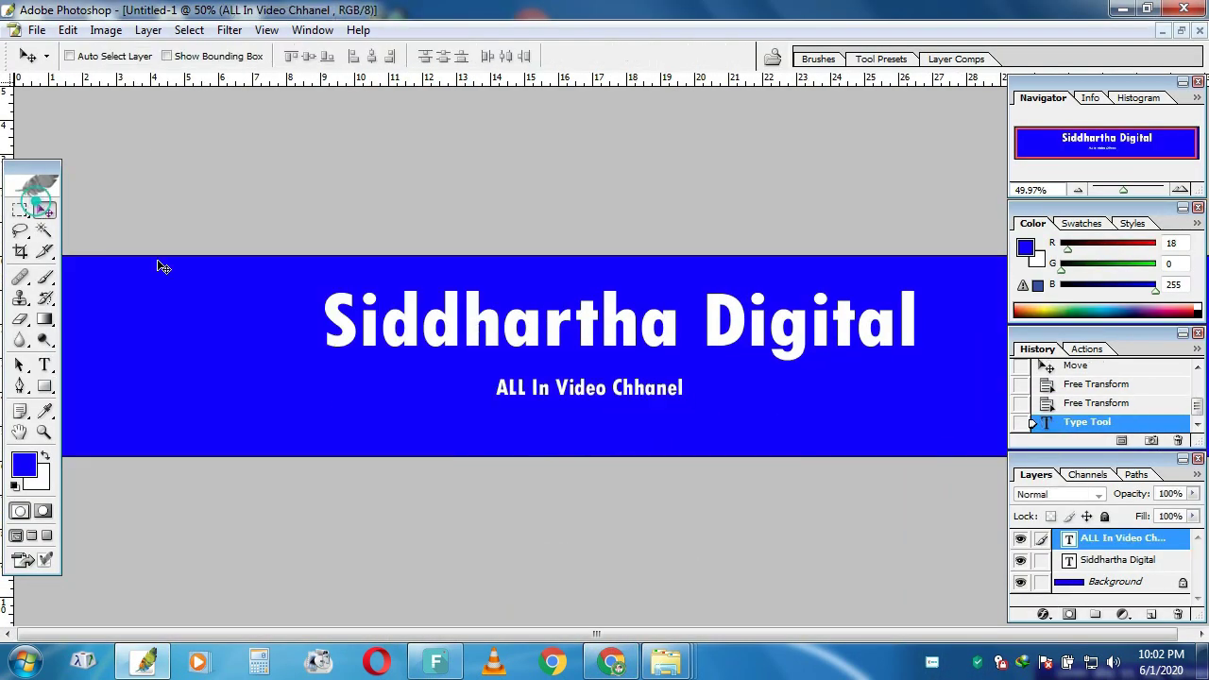
{"action": "left_click", "coordinate": [783, 428]}
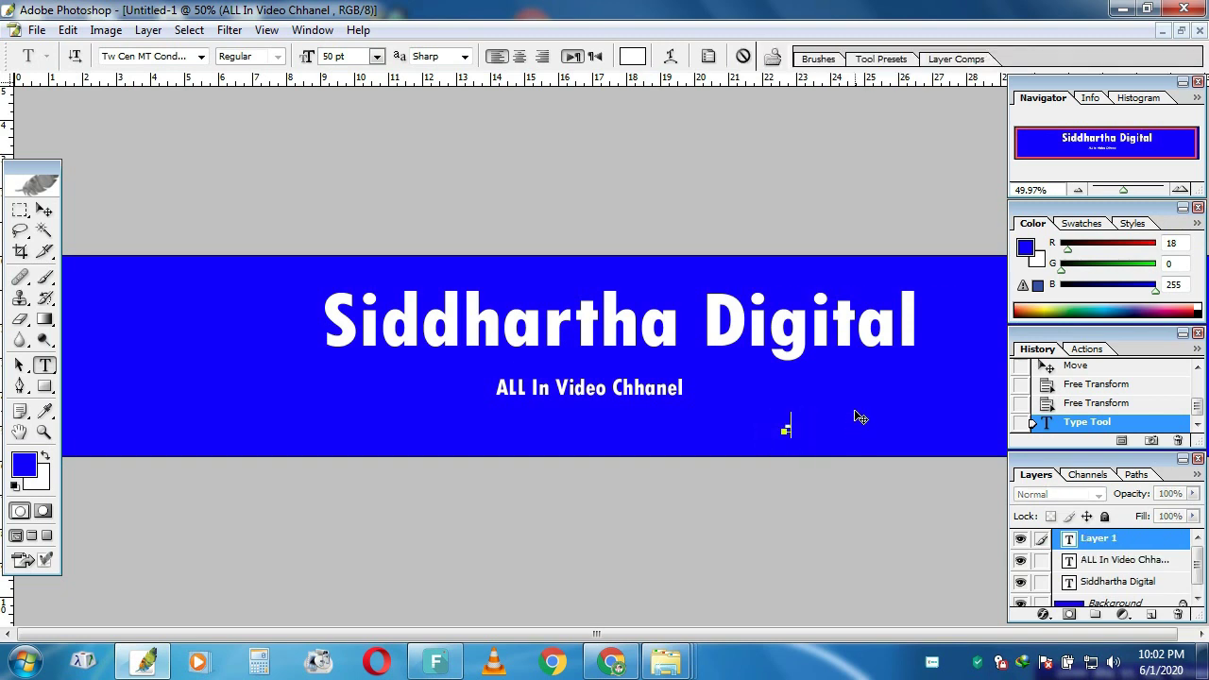
{"action": "type", "text": "dhaneh"}
{"action": "key", "text": "BackSpace"}
{"action": "key", "text": "BackSpace"}
{"action": "key", "text": "BackSpace"}
{"action": "key", "text": "BackSpace"}
{"action": "key", "text": "BackSpace"}
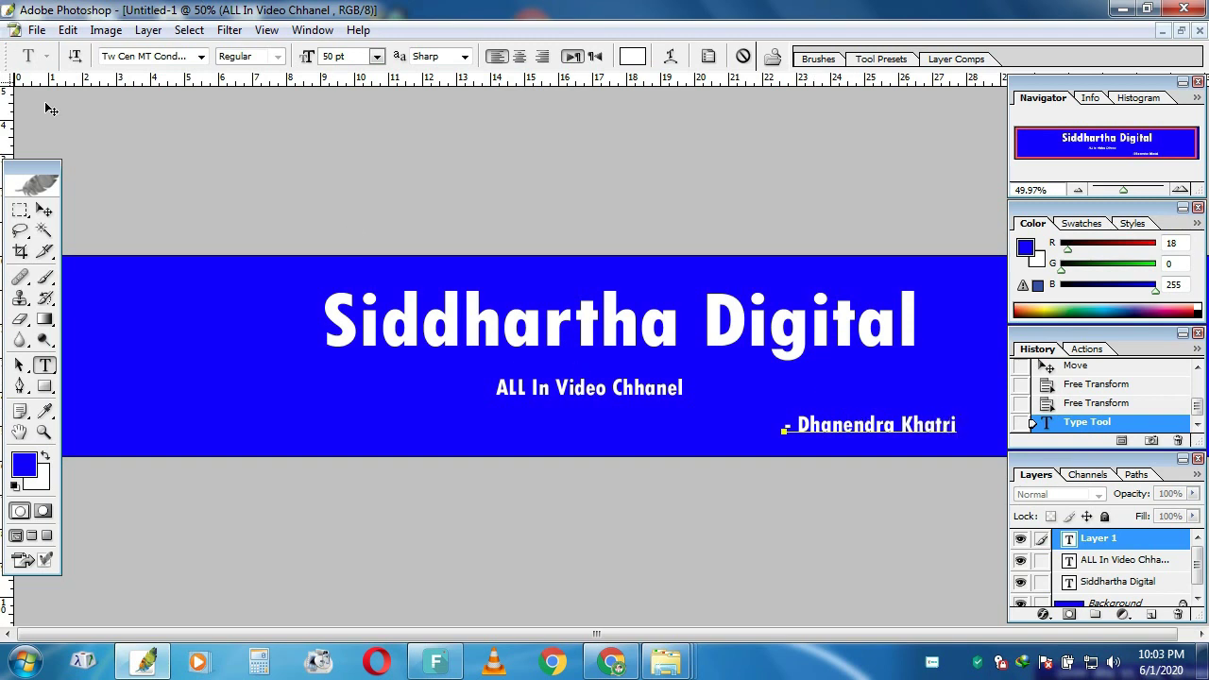
- Add the creator's phone number to the credit and commit the text
{"action": "left_click_drag", "start_coordinate": [734, 415], "coordinate": [728, 400]}
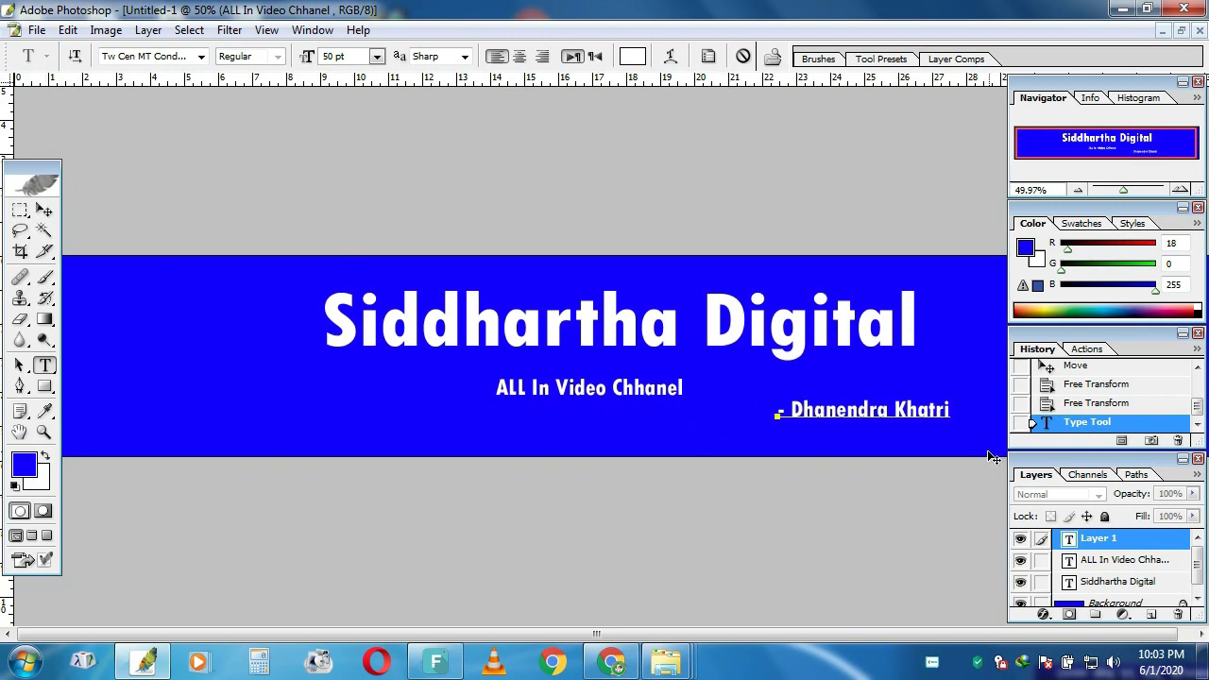
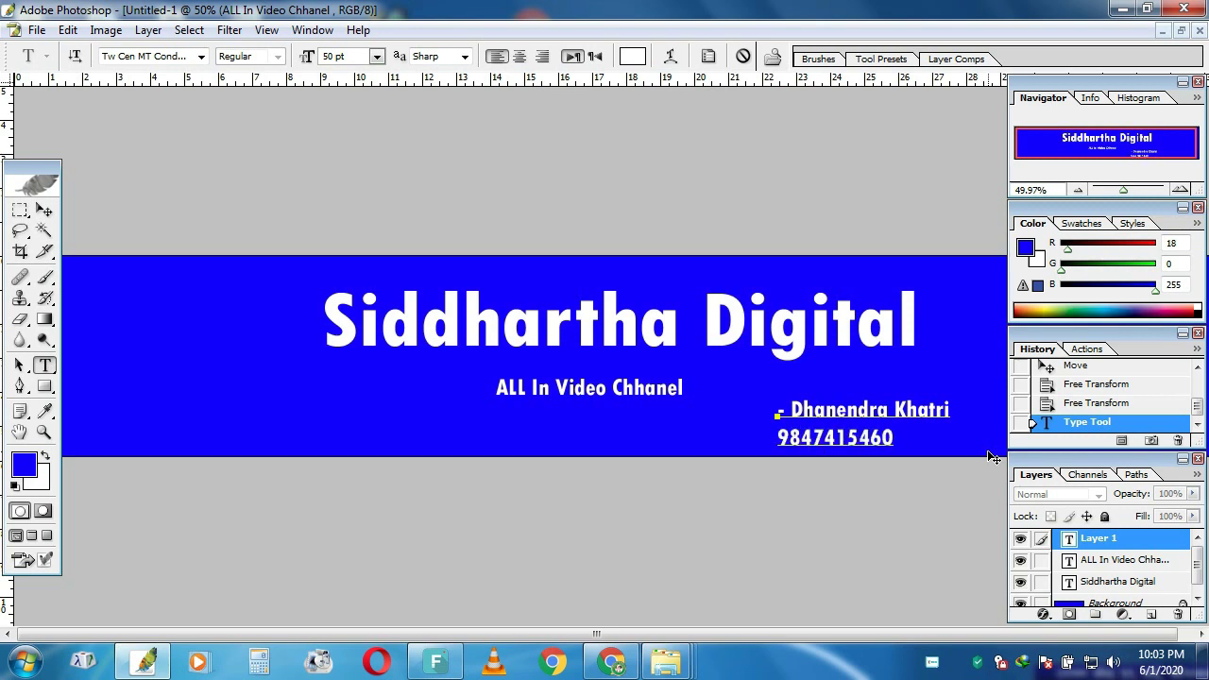
{"action": "left_click", "coordinate": [45, 210]}
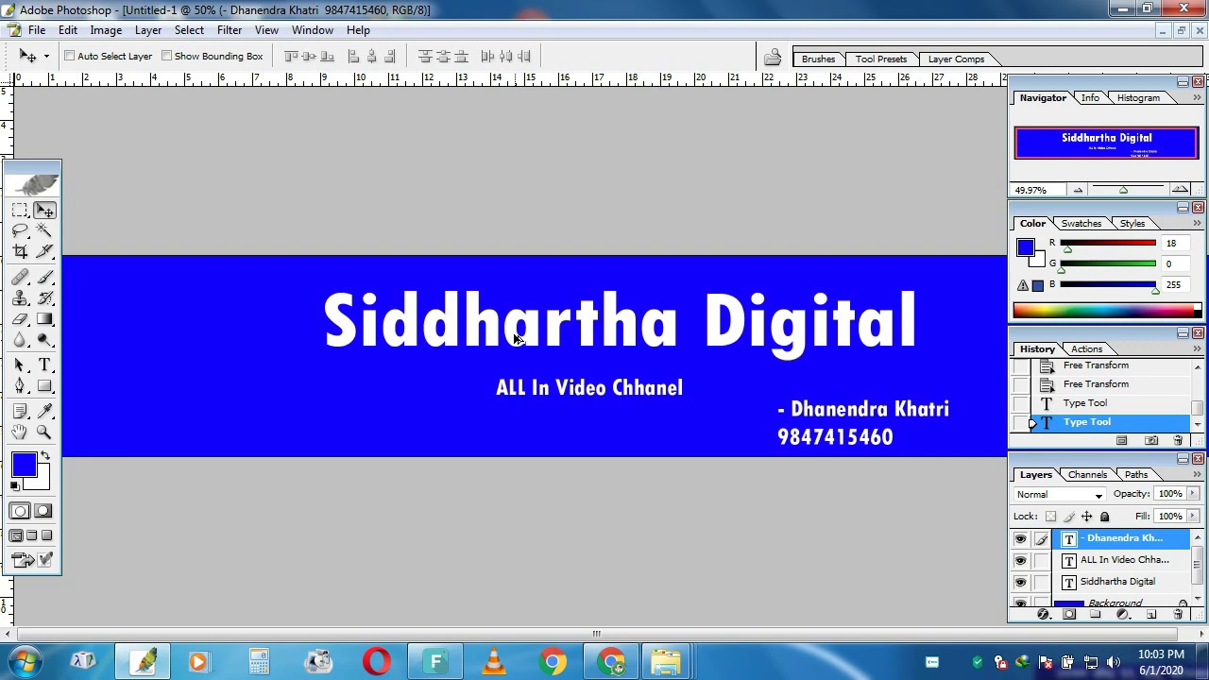
- Nudge the credit up slightly and merge all visible layers into Background
{"action": "scroll", "coordinate": [576, 368], "scroll_direction": "down", "scroll_amount": 2}
{"action": "scroll", "coordinate": [718, 399], "scroll_direction": "down", "scroll_amount": 1}
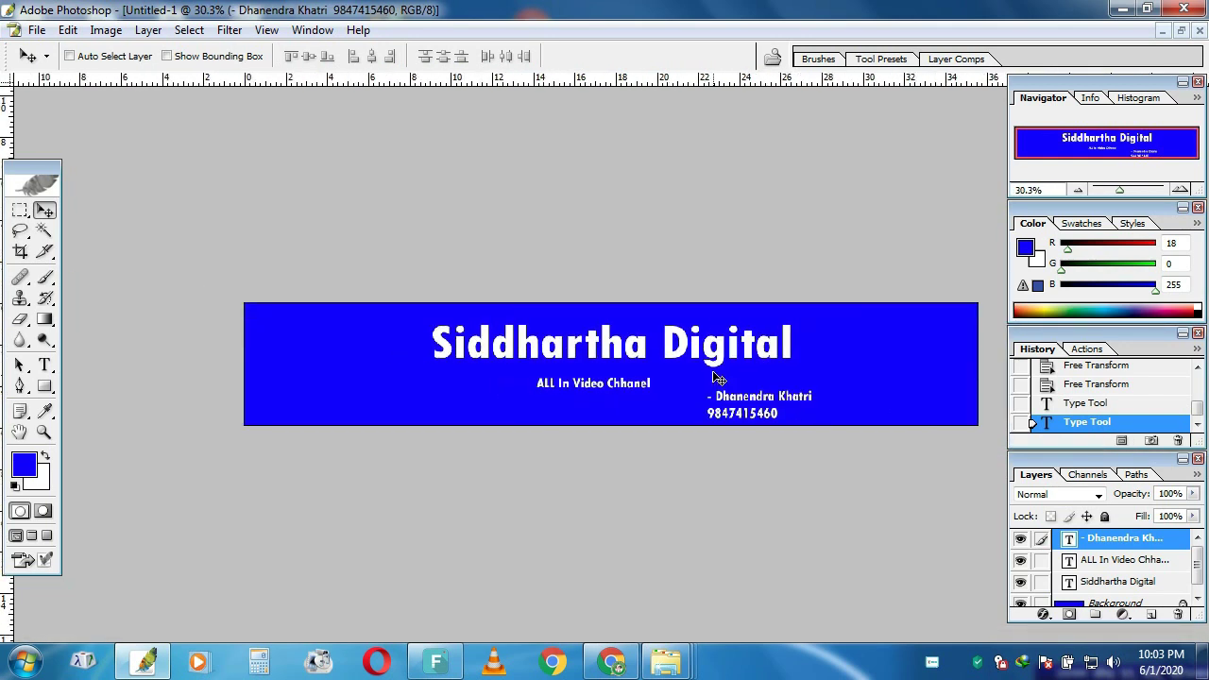
{"action": "left_click_drag", "start_coordinate": [771, 414], "coordinate": [772, 407]}
{"action": "scroll", "coordinate": [820, 366], "scroll_direction": "up", "scroll_amount": 1}
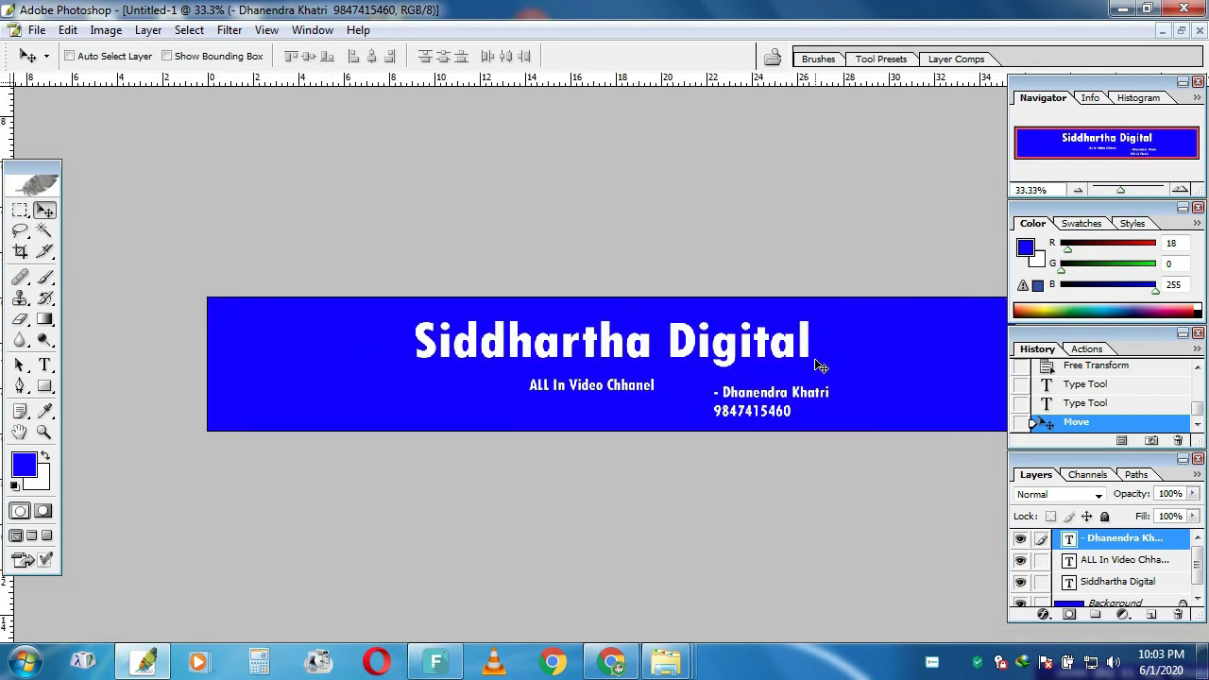
{"action": "scroll", "coordinate": [812, 366], "scroll_direction": "up", "scroll_amount": 2}
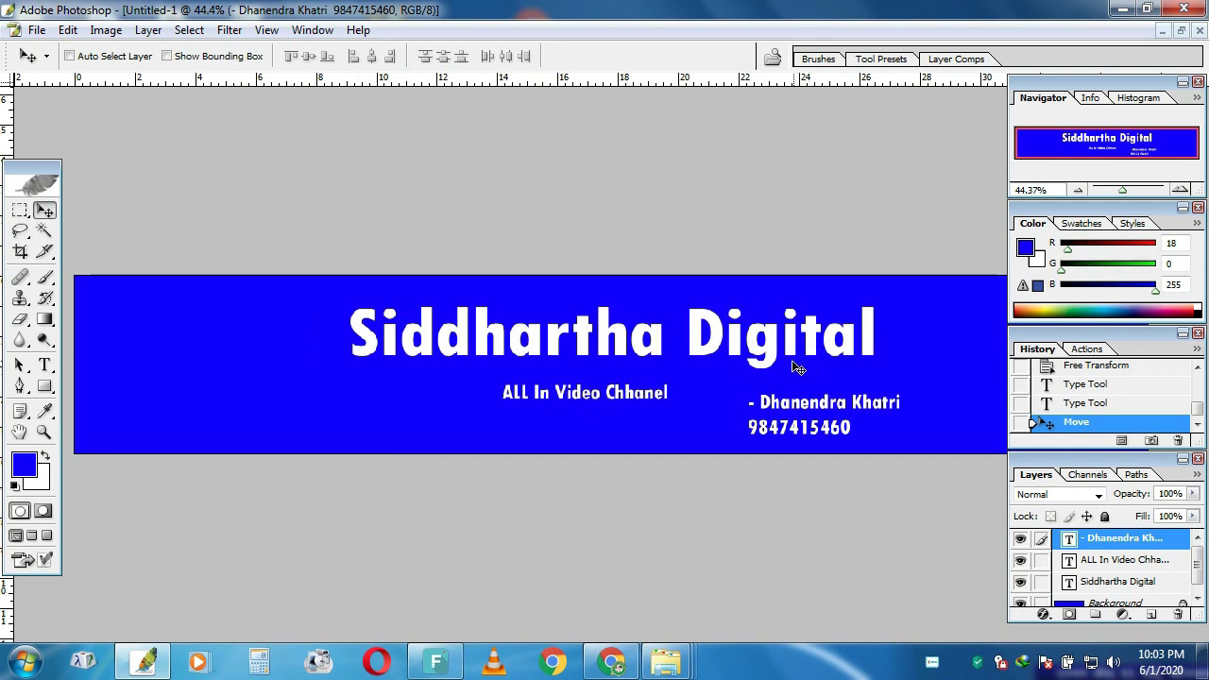
{"action": "key", "text": "ctrl+shift+e"}
{"action": "key", "text": "f"}
{"action": "key", "text": "f"}
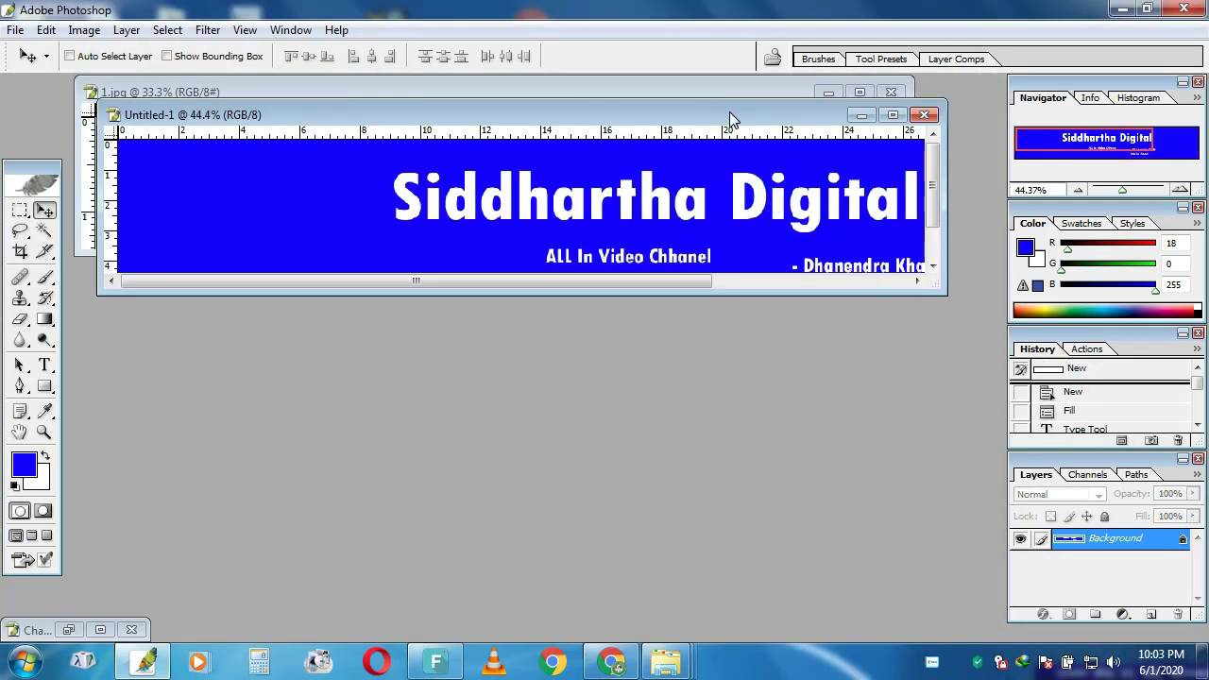
{"action": "double_click", "coordinate": [729, 114]}
{"action": "key", "text": "ctrl+minus"}
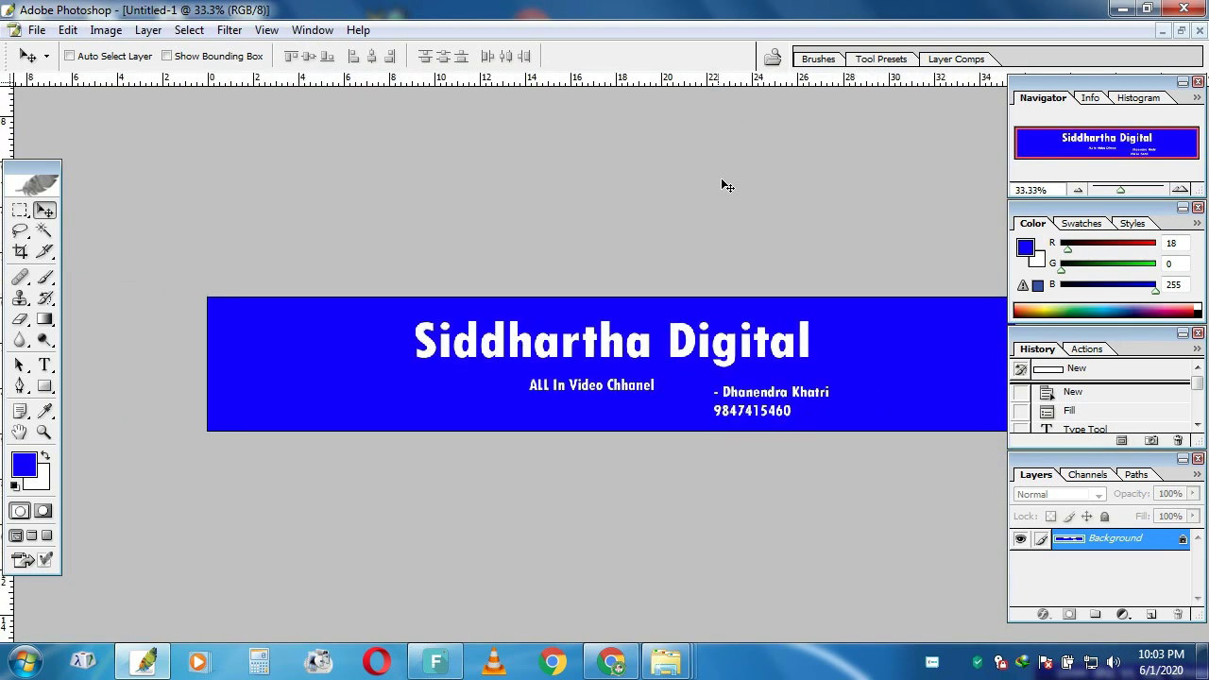
{"action": "key", "text": "ctrl+alt+i"}
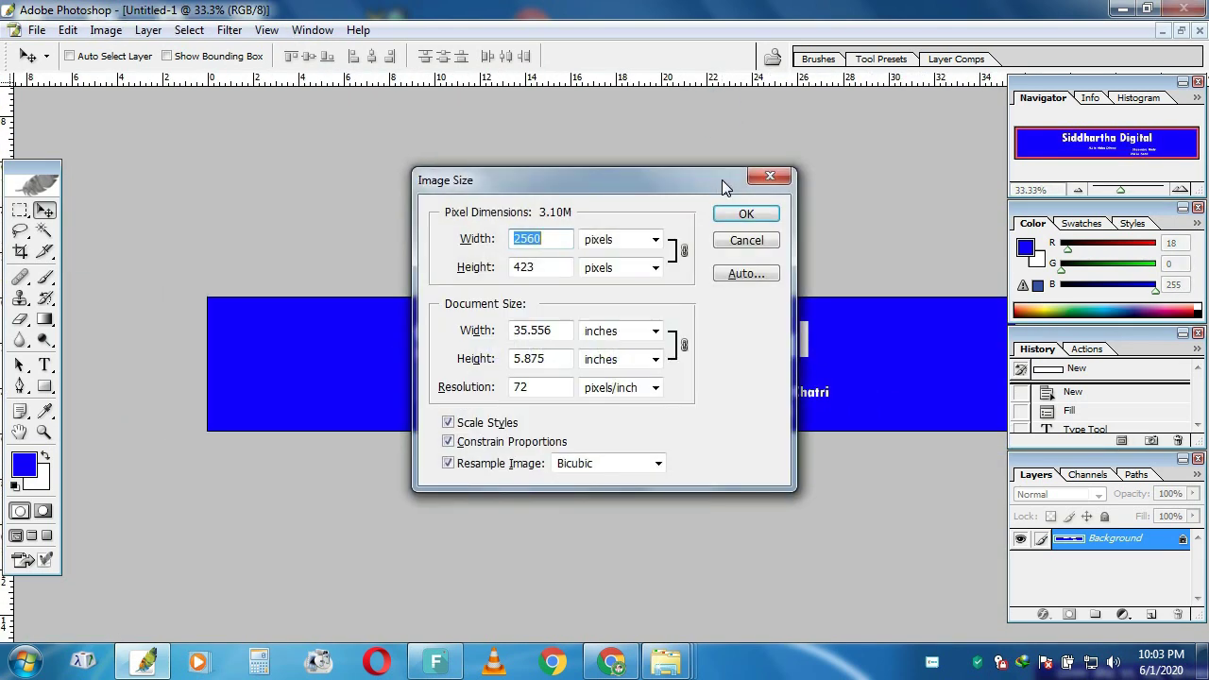
{"action": "double_click", "coordinate": [544, 266]}
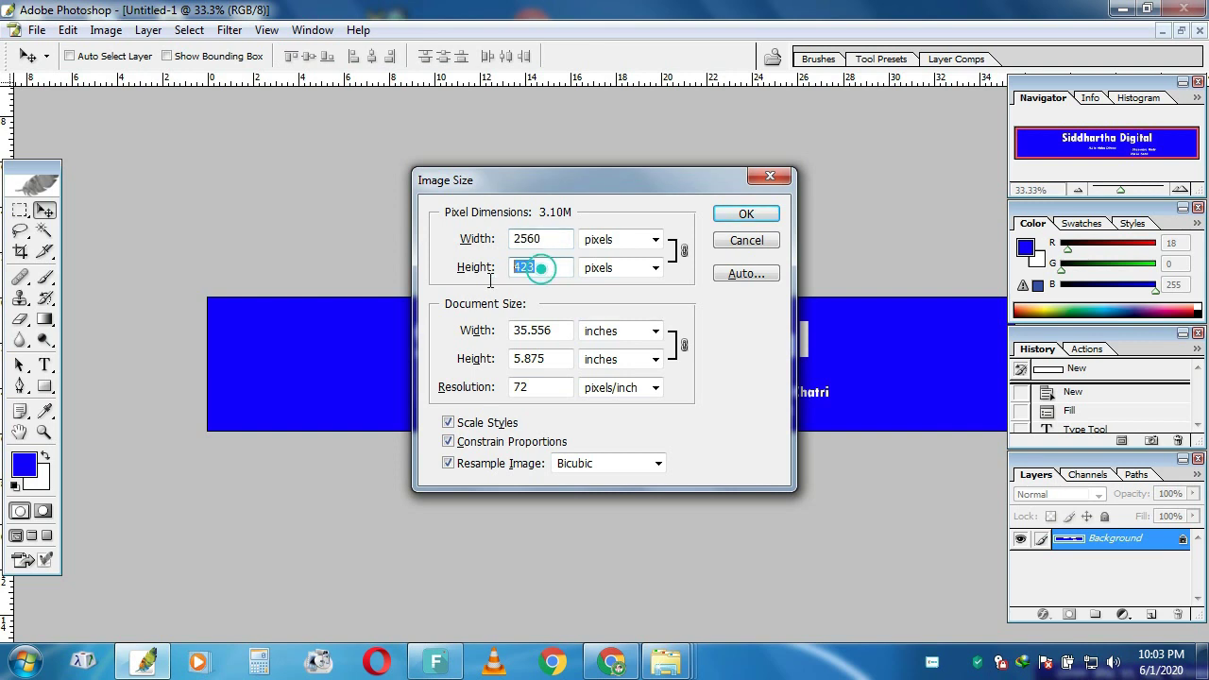
{"action": "double_click", "coordinate": [558, 241]}
{"action": "double_click", "coordinate": [554, 268]}
{"action": "left_click", "coordinate": [746, 218]}
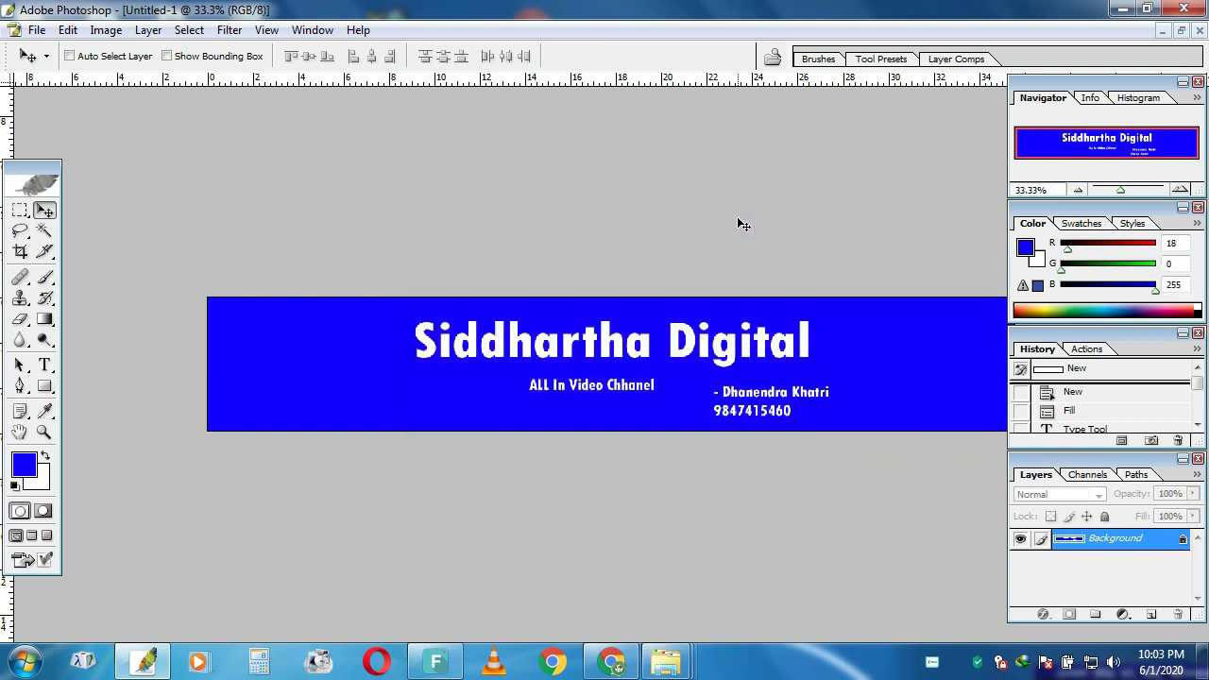
{"action": "key", "text": "ctrl+n"}
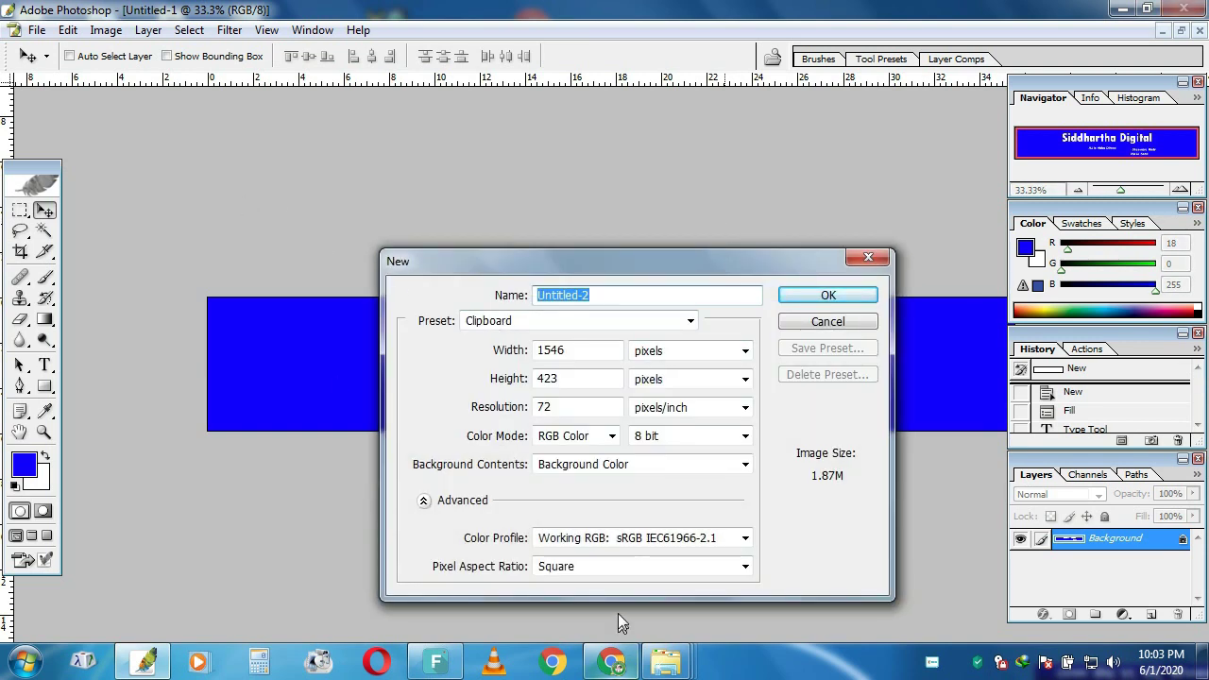
{"action": "left_click", "coordinate": [619, 666]}
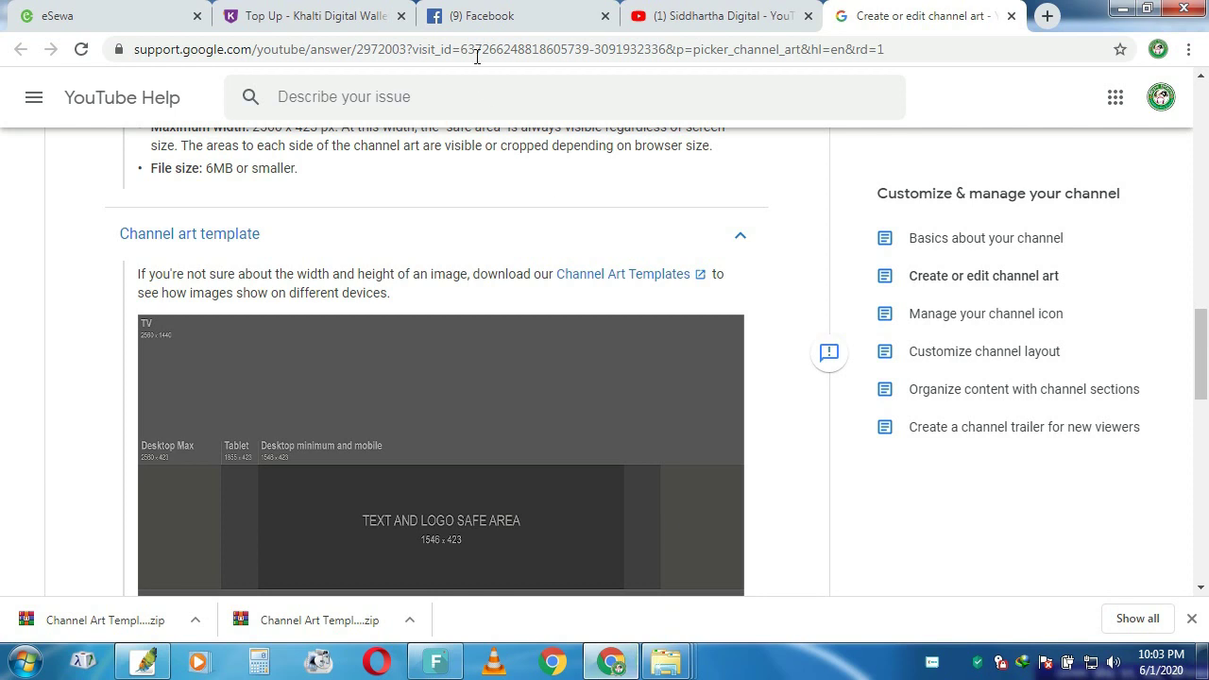
{"action": "left_click", "coordinate": [669, 16]}
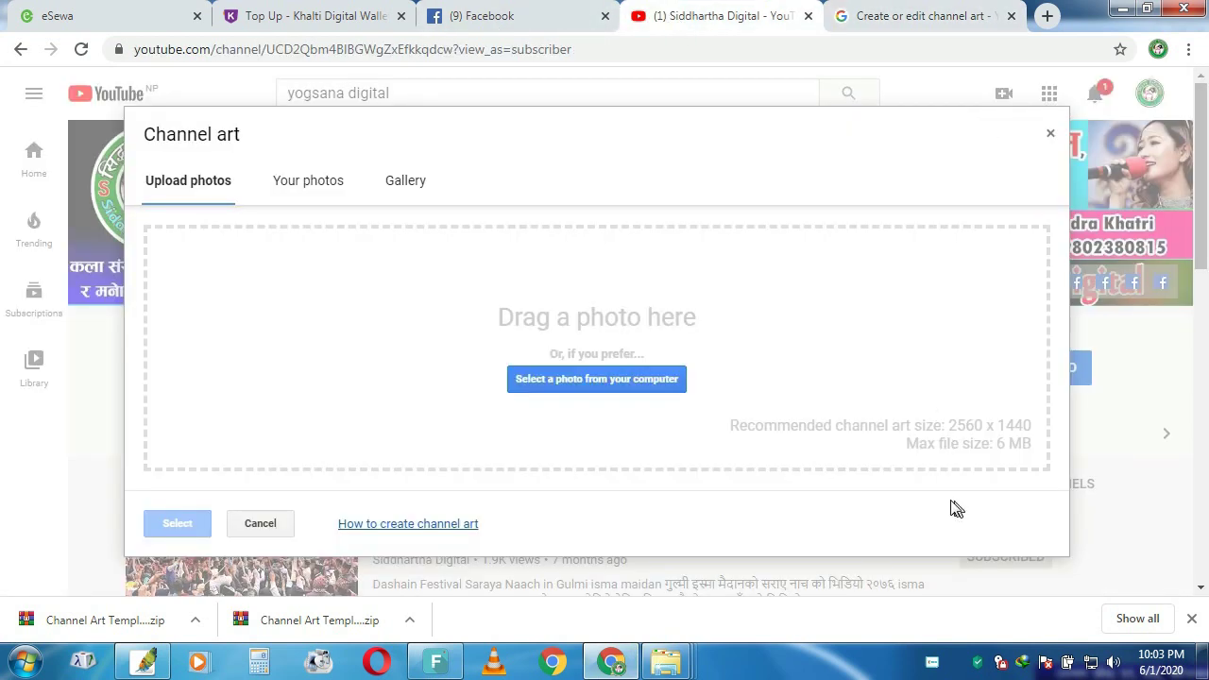
{"action": "left_click", "coordinate": [611, 666]}
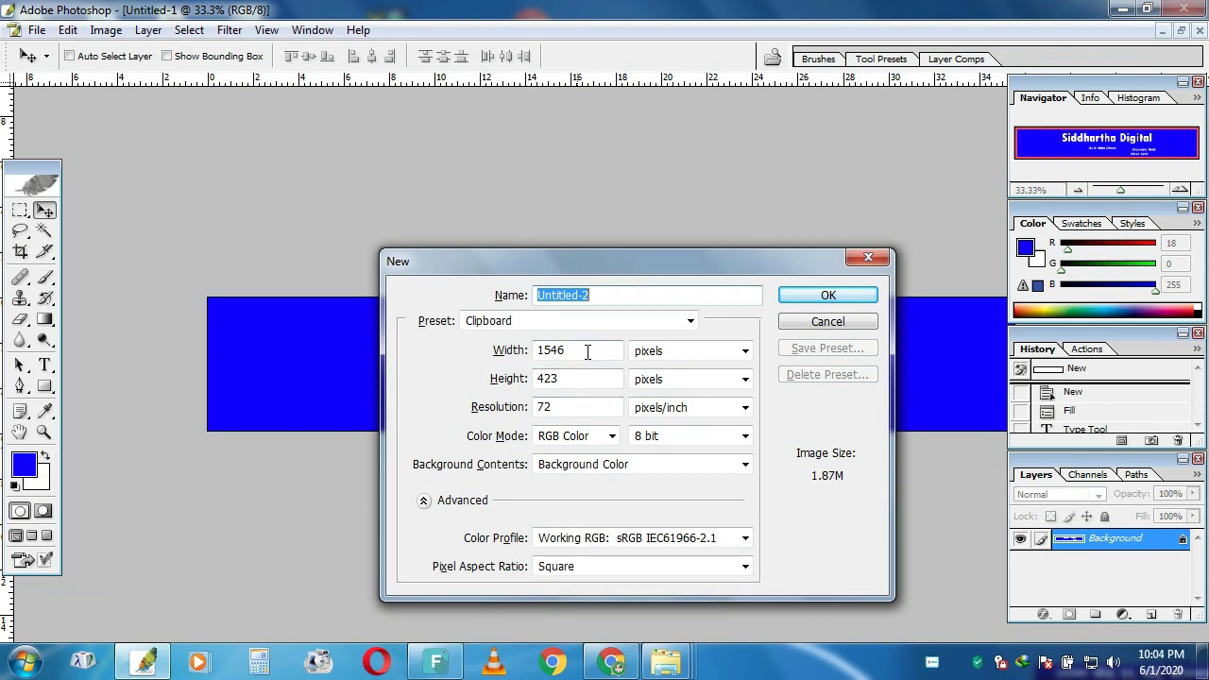
- Set the new document to 2560 × 1440 pixels and create it
{"action": "double_click", "coordinate": [584, 350]}
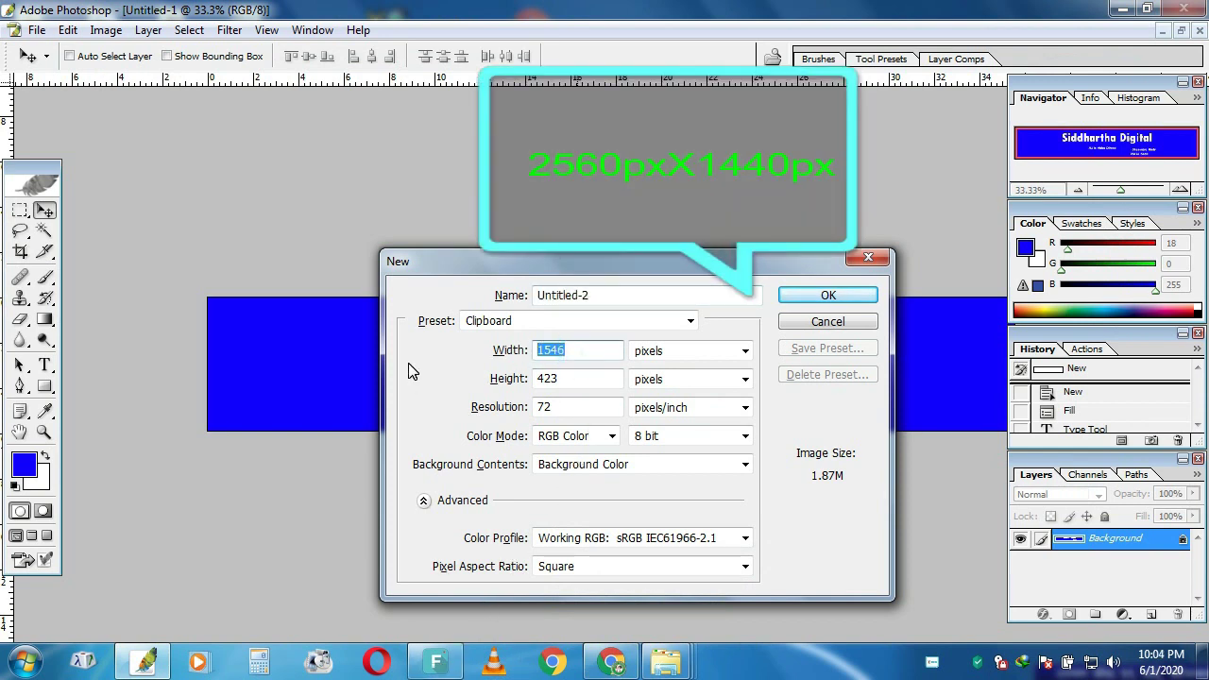
{"action": "type", "text": "2"}
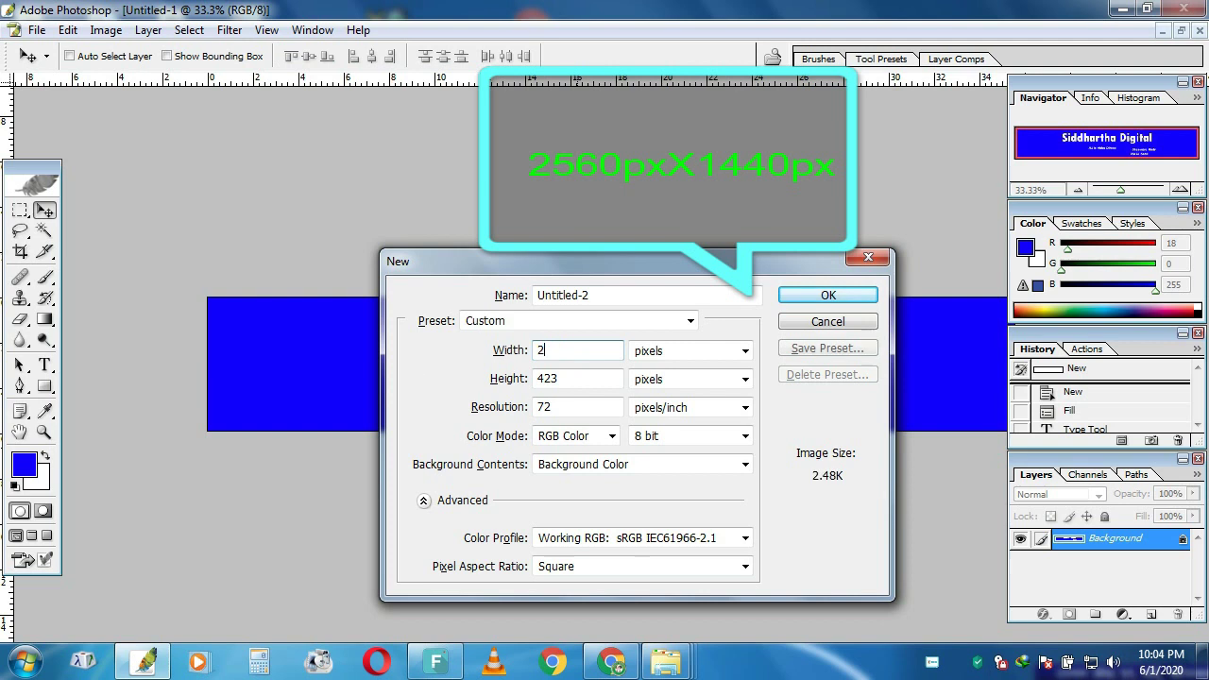
{"action": "type", "text": "560"}
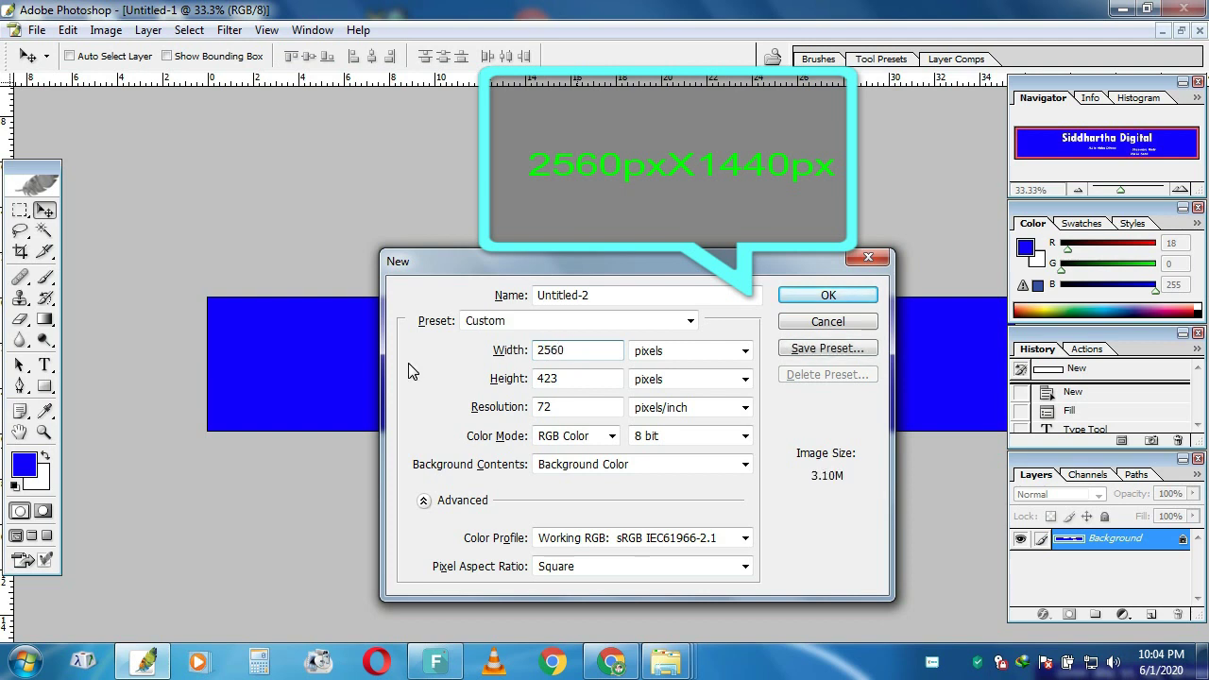
{"action": "double_click", "coordinate": [566, 378]}
{"action": "type", "text": "1440"}
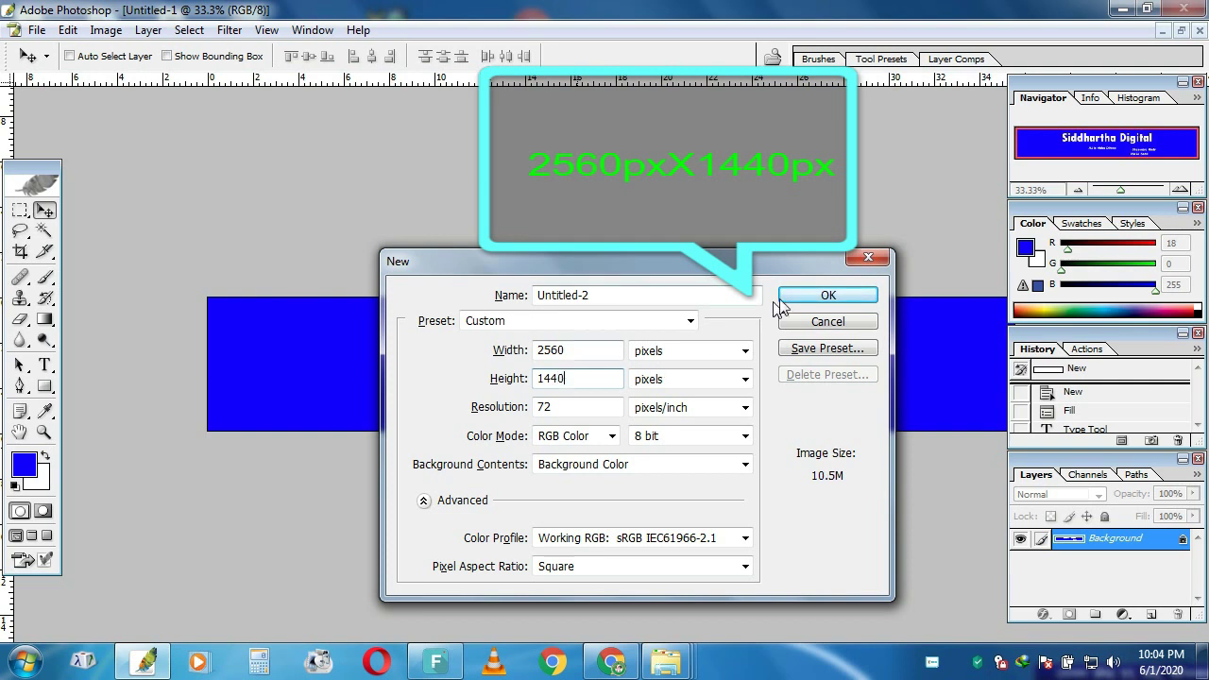
{"action": "left_click", "coordinate": [807, 293]}
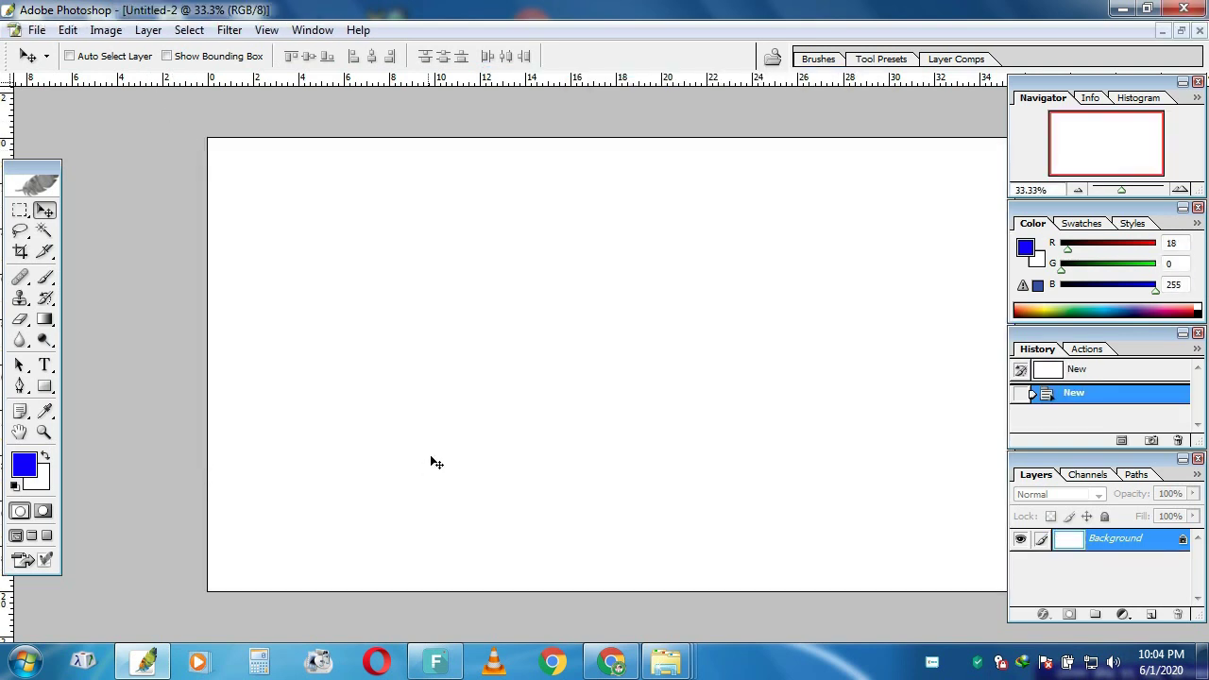
- Copy the blue banner from Untitled-1 into Untitled-2, centre it, and merge into Background
{"action": "key", "text": "f"}
{"action": "key", "text": "f"}
{"action": "key", "text": "f"}
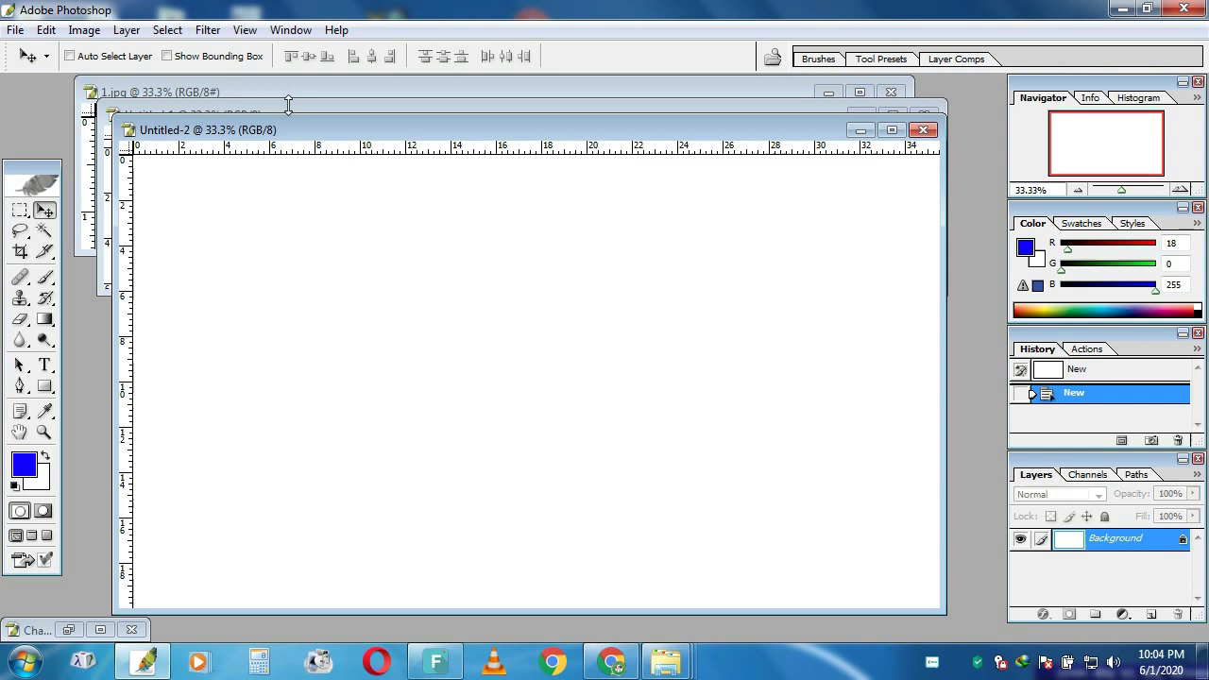
{"action": "left_click_drag", "start_coordinate": [299, 135], "coordinate": [523, 300]}
{"action": "left_click_drag", "start_coordinate": [481, 194], "coordinate": [672, 455]}
{"action": "double_click", "coordinate": [682, 289]}
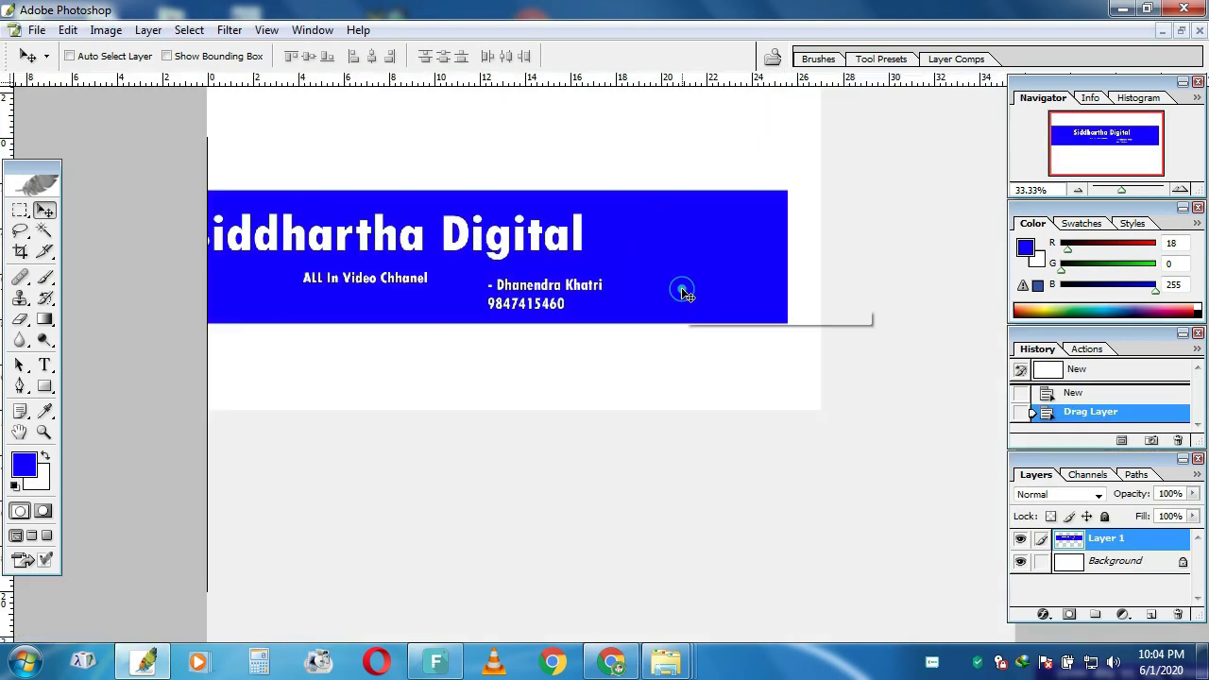
{"action": "scroll", "coordinate": [678, 307], "scroll_direction": "down", "scroll_amount": 1}
{"action": "scroll", "coordinate": [661, 317], "scroll_direction": "down", "scroll_amount": 1}
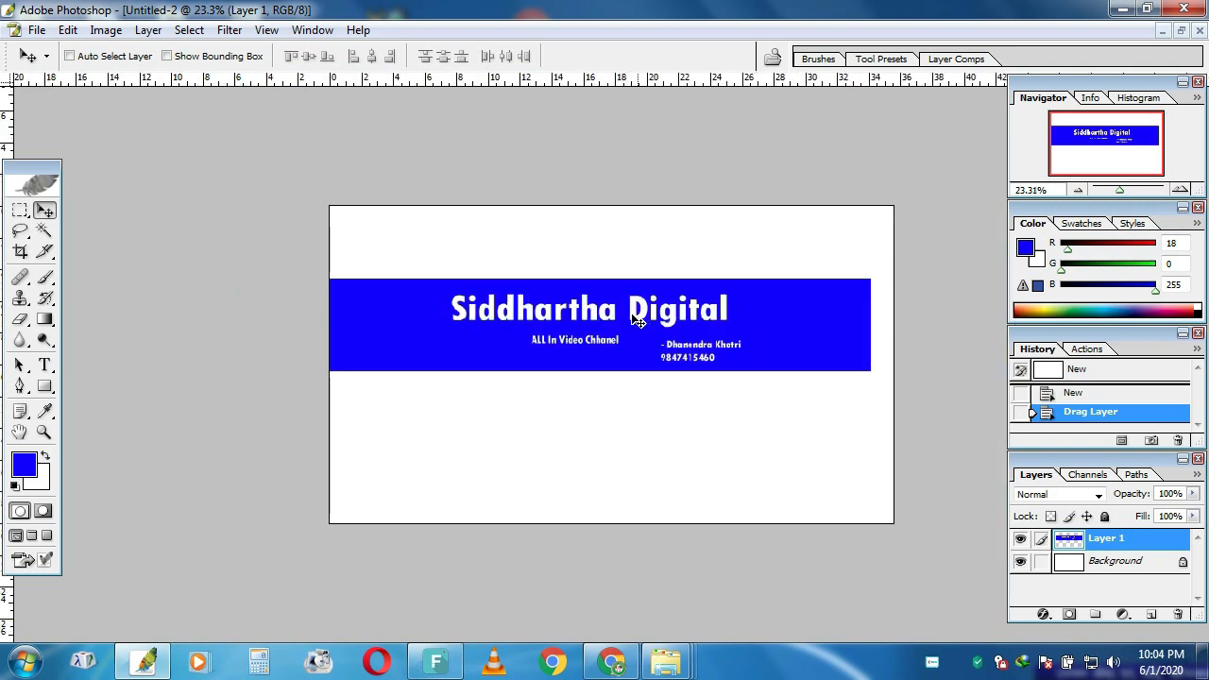
{"action": "left_click_drag", "start_coordinate": [652, 322], "coordinate": [650, 348]}
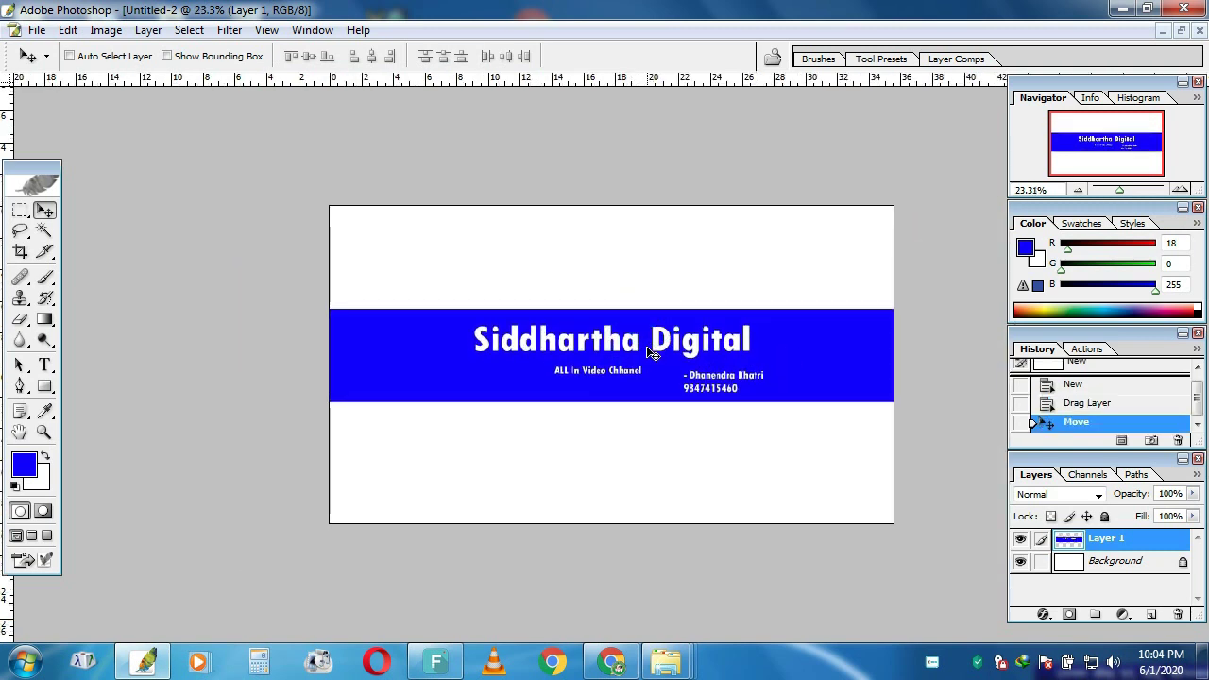
{"action": "key", "text": "ctrl+shift+e"}
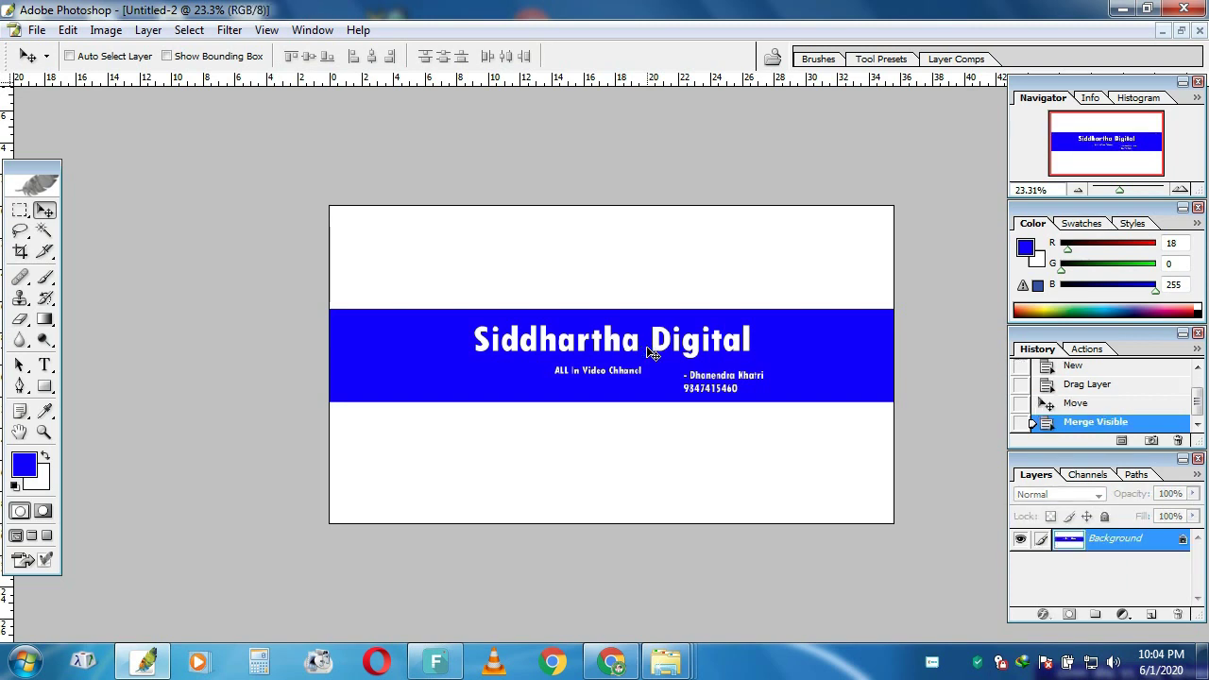
{"action": "scroll", "coordinate": [650, 352], "scroll_direction": "up", "scroll_amount": 2}
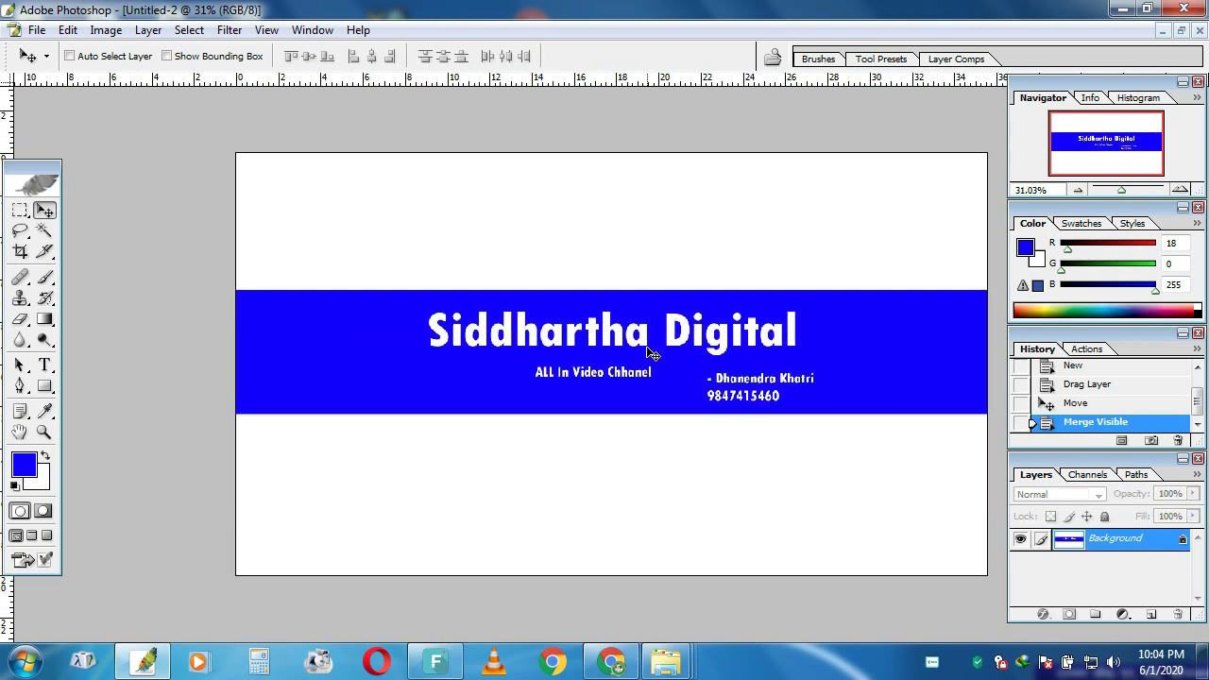
- Save the banner image as new.jpg in JPEG format on the Desktop
{"action": "left_click", "coordinate": [36, 29]}
{"action": "left_click", "coordinate": [115, 248]}
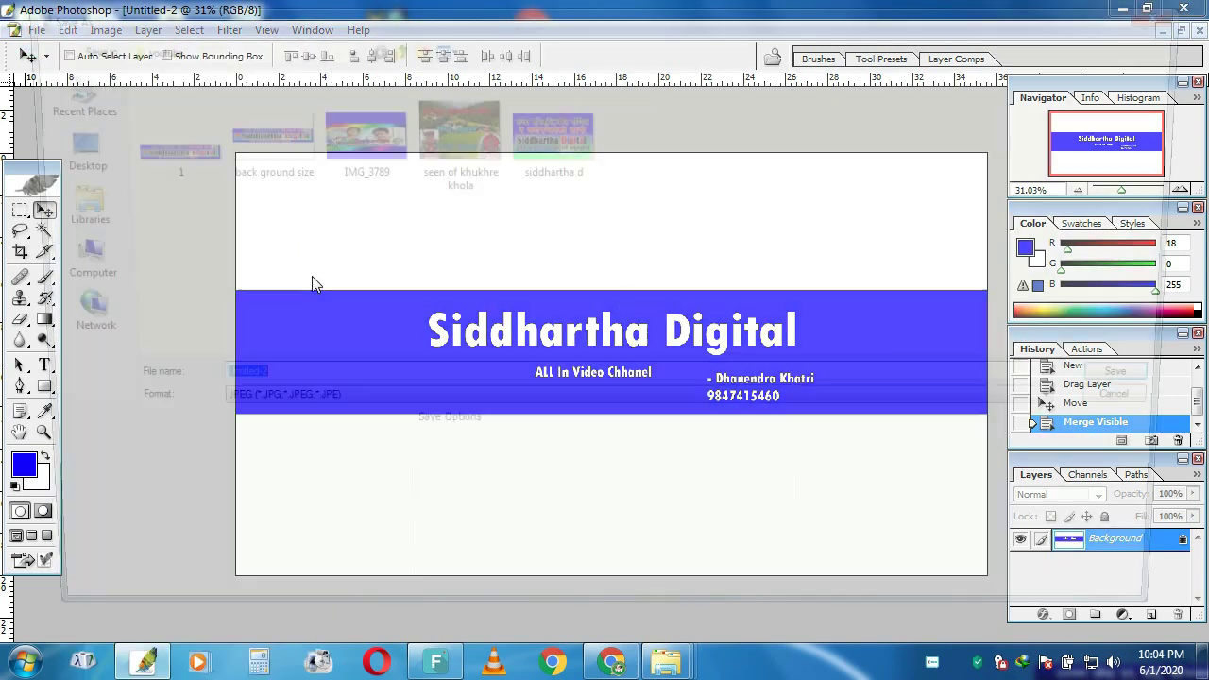
{"action": "left_click", "coordinate": [53, 146]}
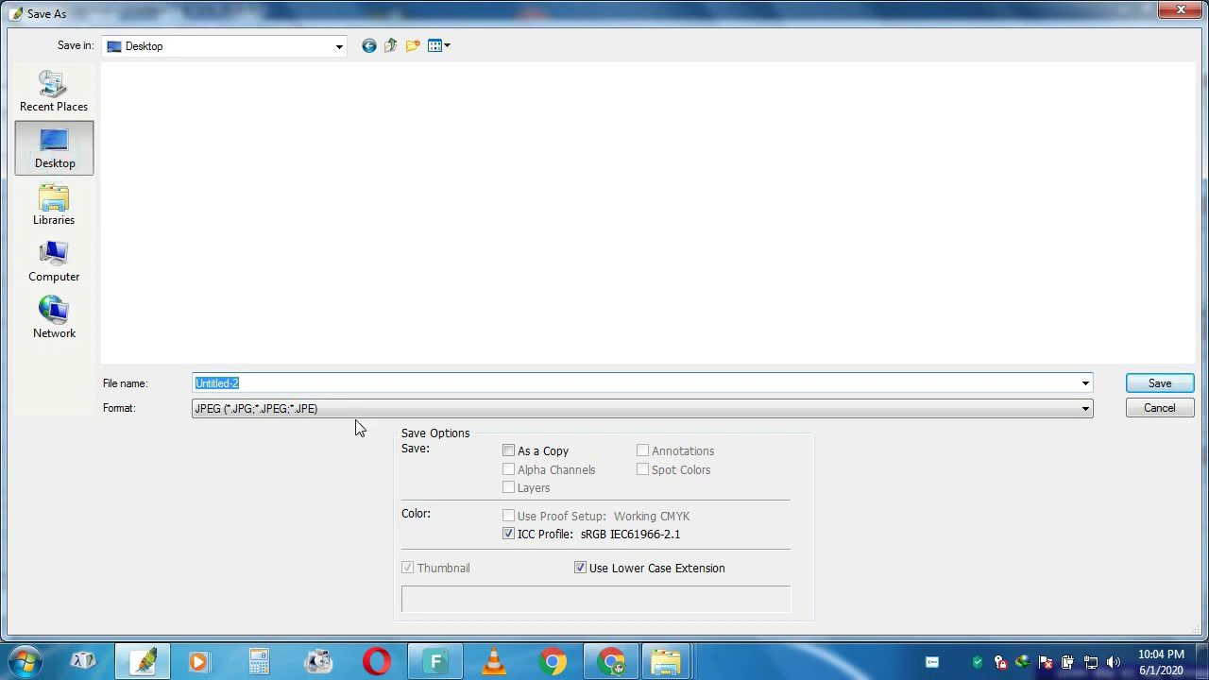
{"action": "left_click", "coordinate": [315, 382]}
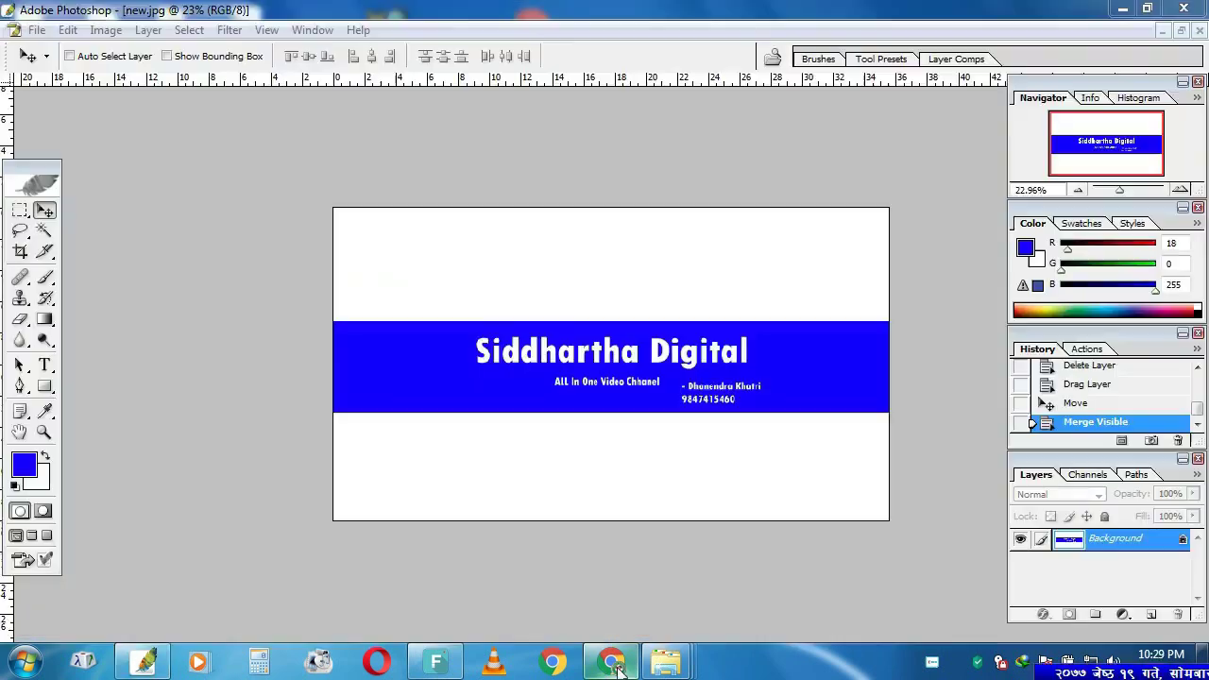
{"action": "left_click", "coordinate": [614, 669]}
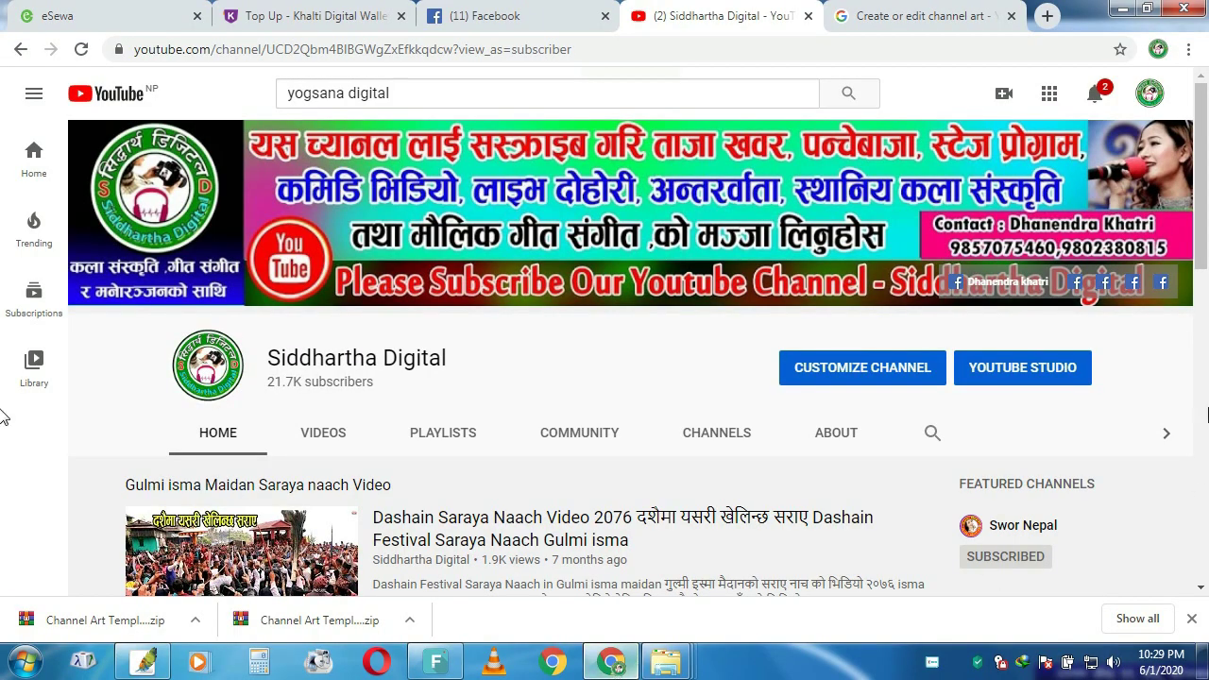
- Open YouTube's channel art upload and select a photo from the computer
{"action": "mouse_move", "coordinate": [1154, 165]}
{"action": "left_click", "coordinate": [1156, 159]}
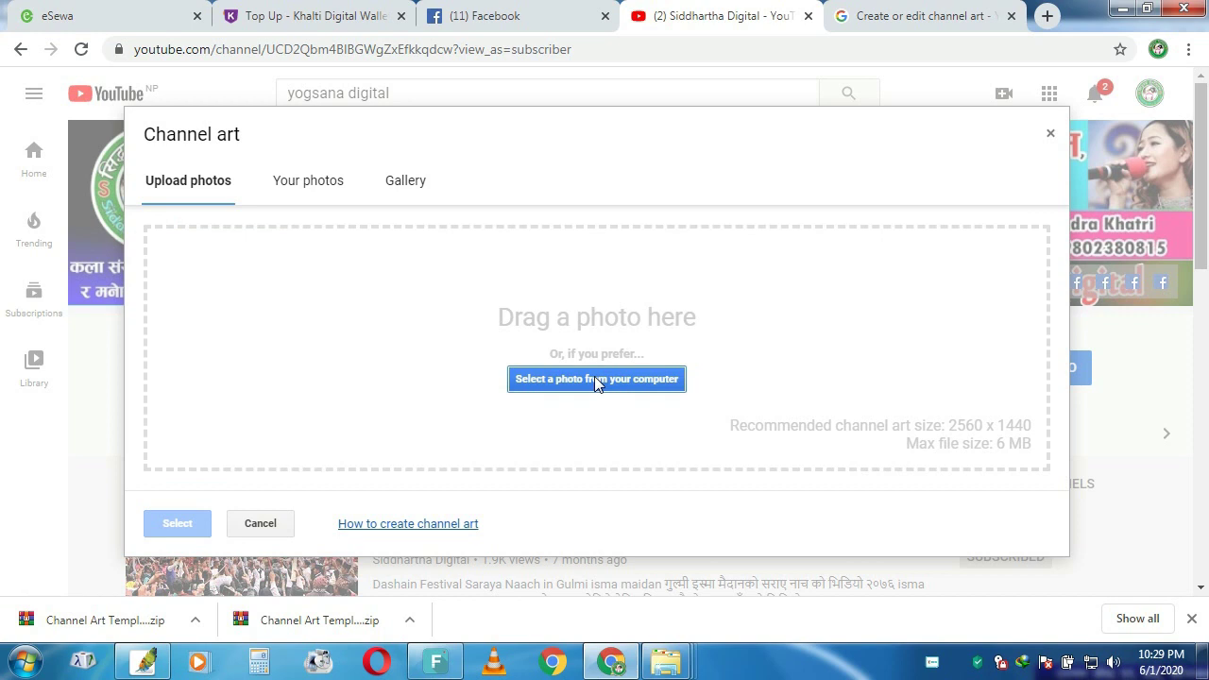
{"action": "left_click", "coordinate": [597, 381]}
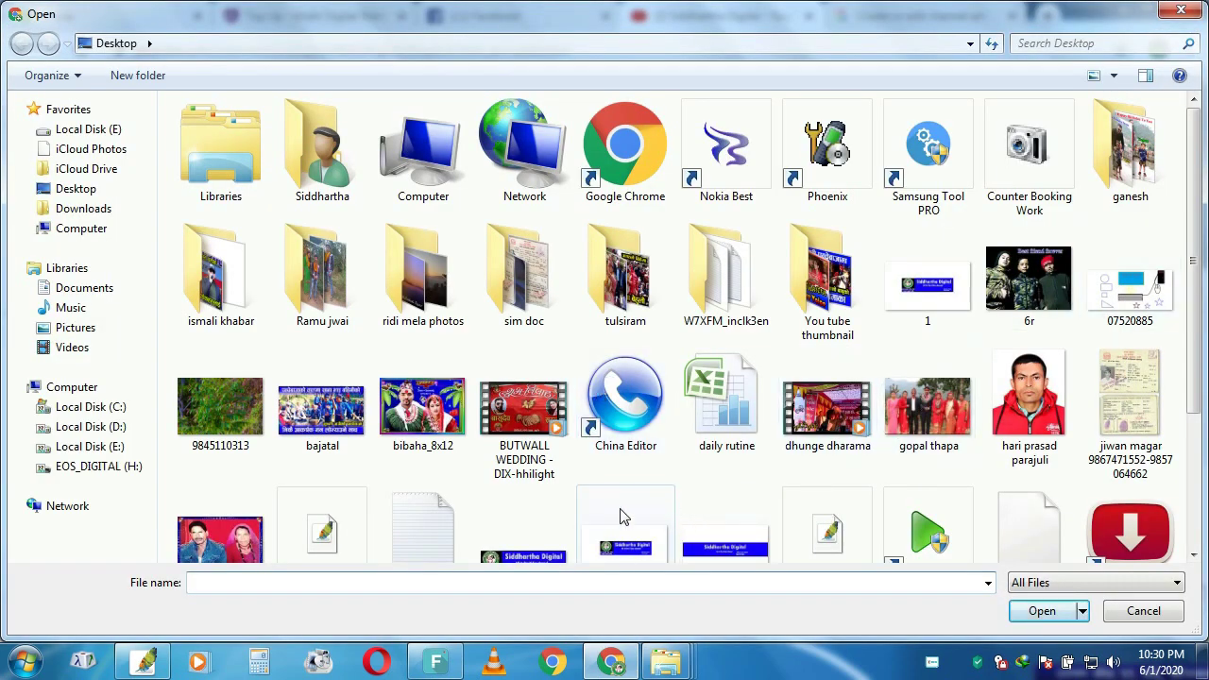
- Upload the saved 'new' banner image from the Desktop as YouTube channel art
{"action": "scroll", "coordinate": [1168, 392], "scroll_direction": "down", "scroll_amount": 2}
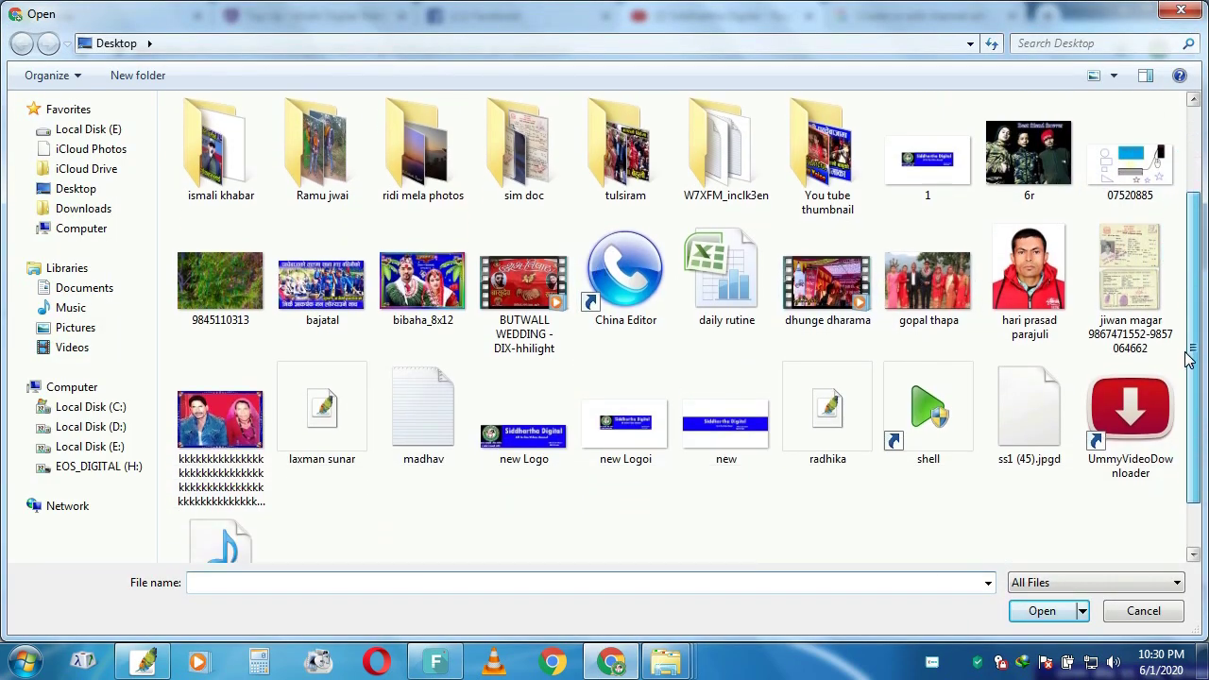
{"action": "double_click", "coordinate": [730, 413]}
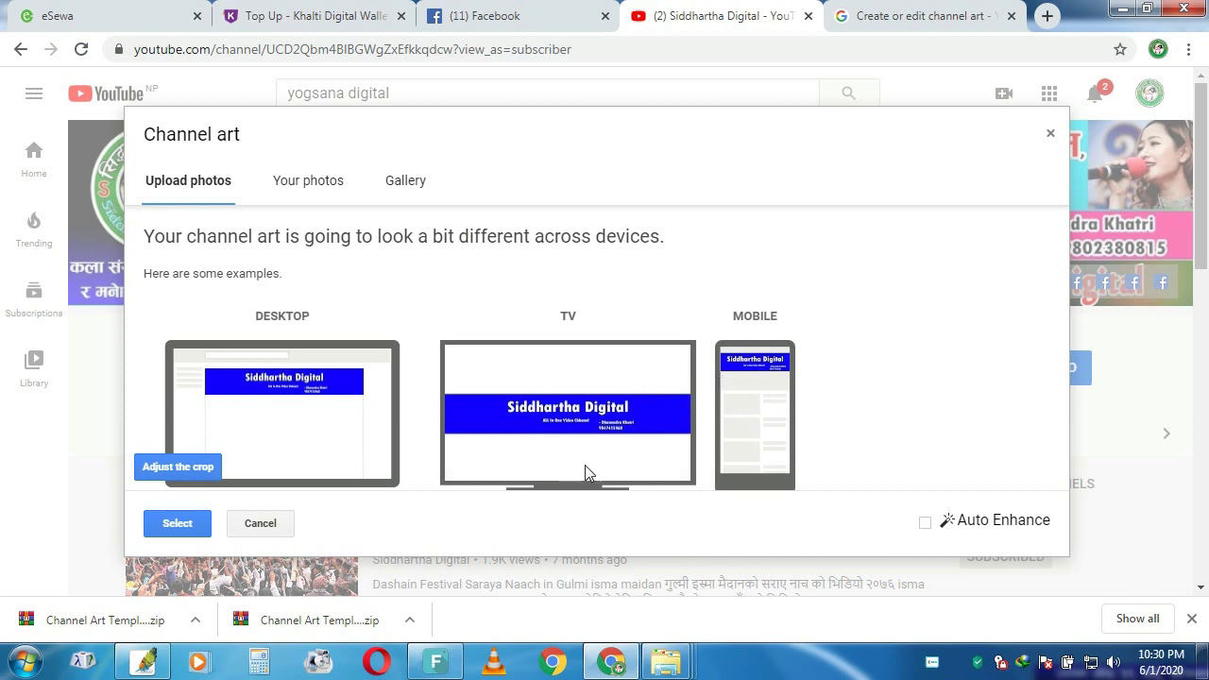
- Confirm the uploaded blue Siddhartha Digital banner as the channel art
{"action": "left_click", "coordinate": [175, 524]}
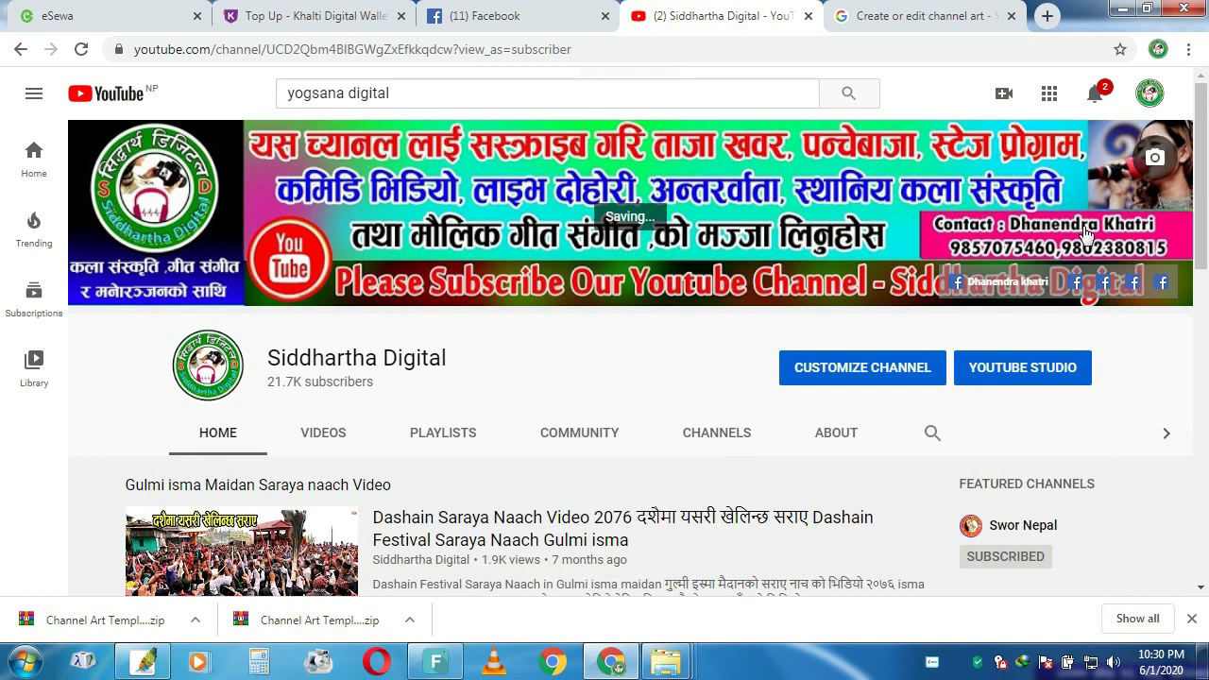